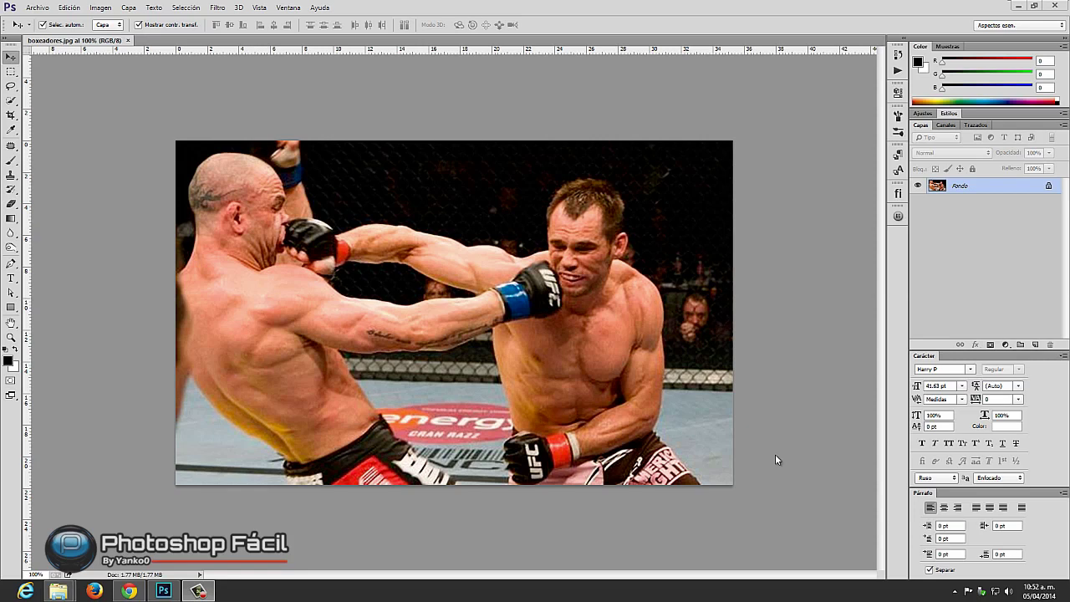
# - Download the Topaz Adjust installer from the Topaz Labs page and return to Photoshop
pyautogui.click(129, 591)
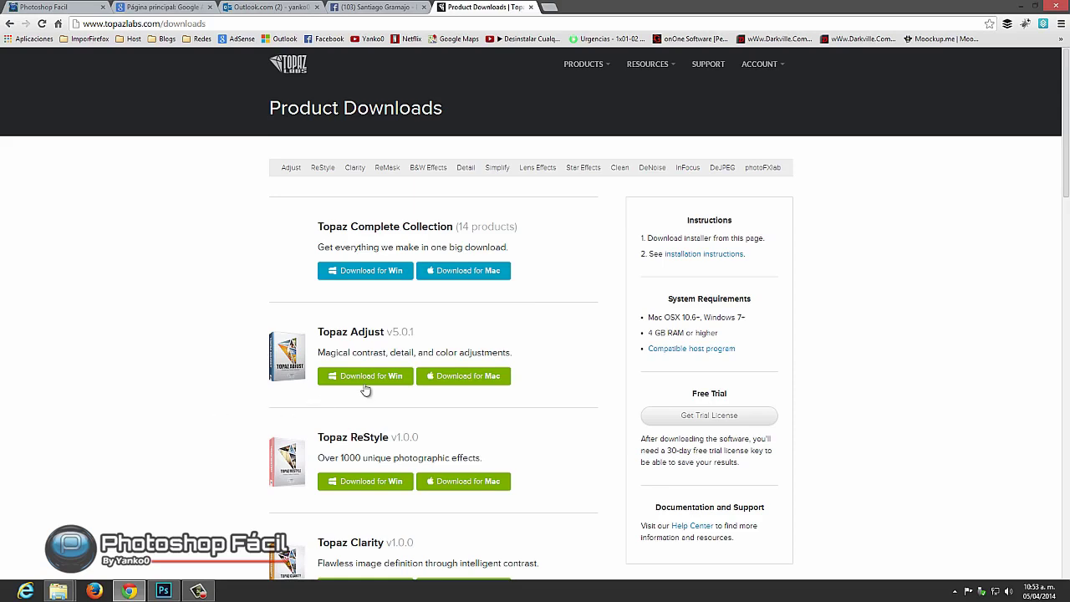
pyautogui.click(485, 383)
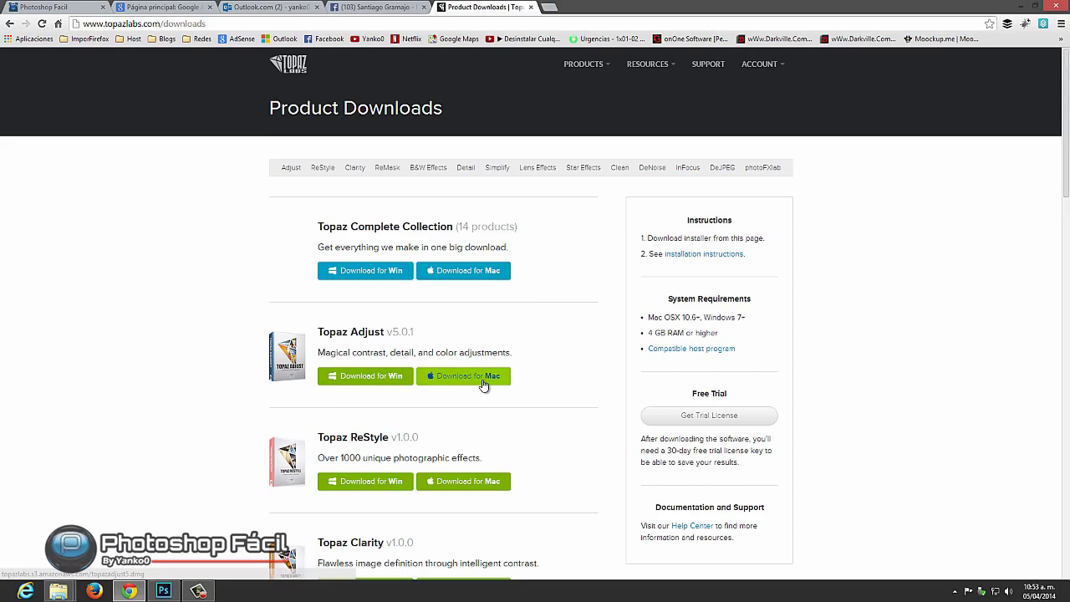
pyautogui.click(167, 592)
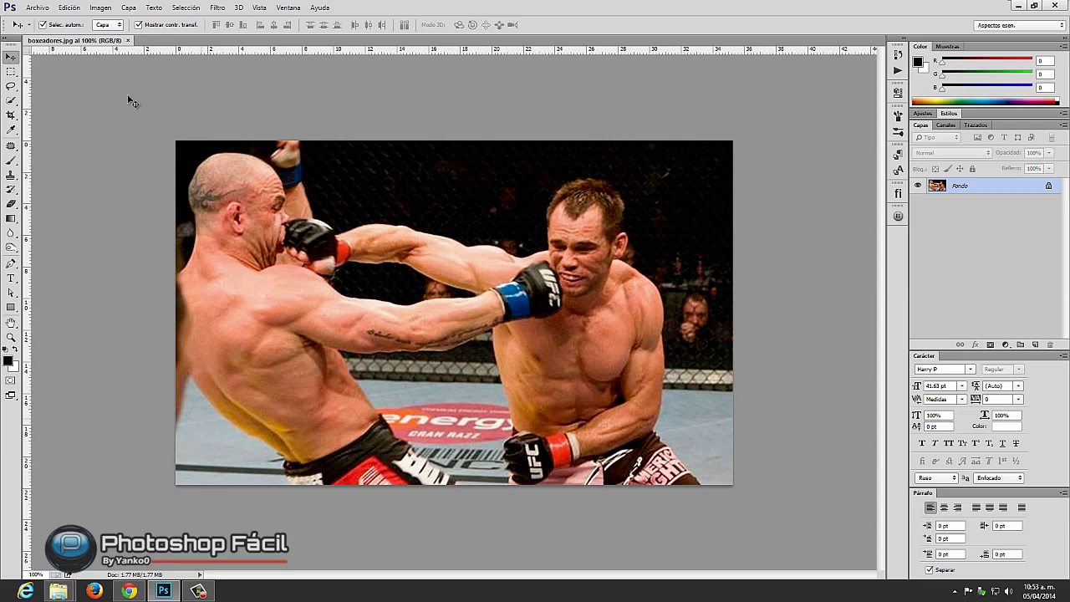
# - Duplicate Fondo into Capa 1 and convert Capa 1 to a smart object
pyautogui.click(216, 8)
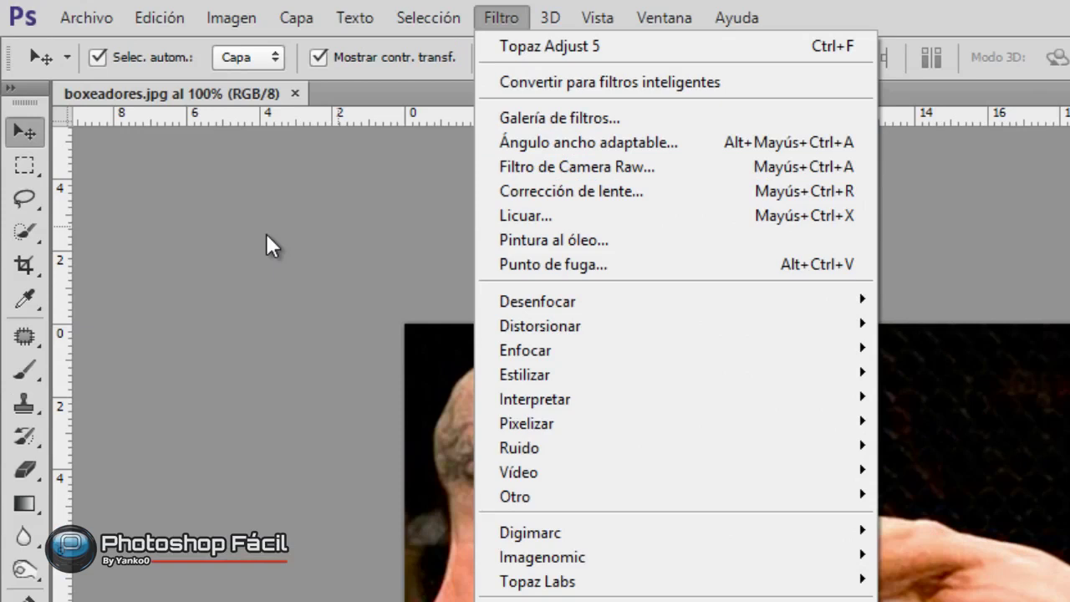
pyautogui.click(266, 235)
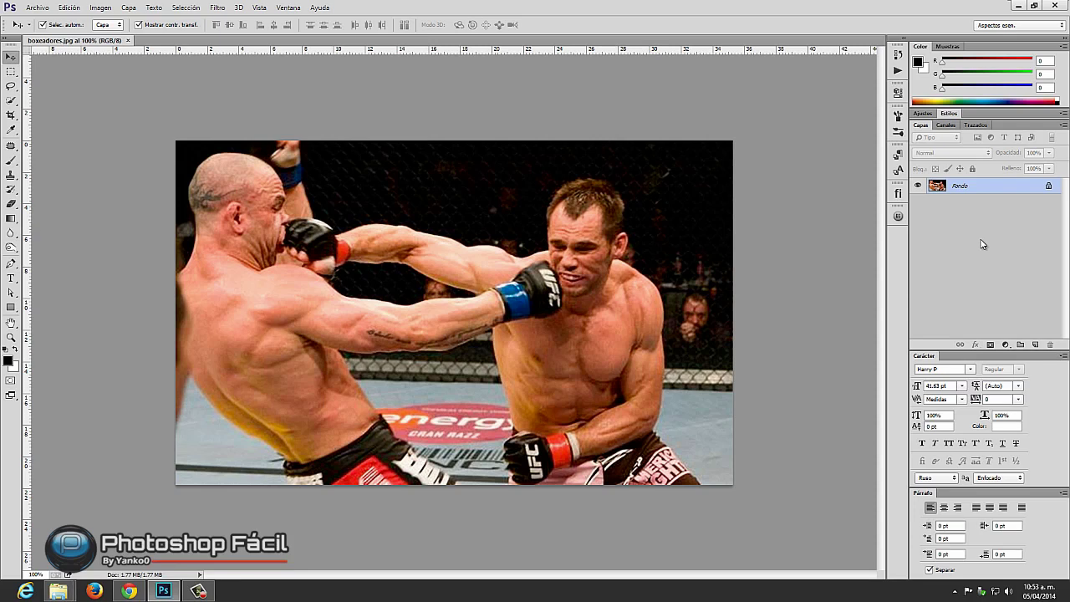
pyautogui.hotkey('ctrl', 'j')
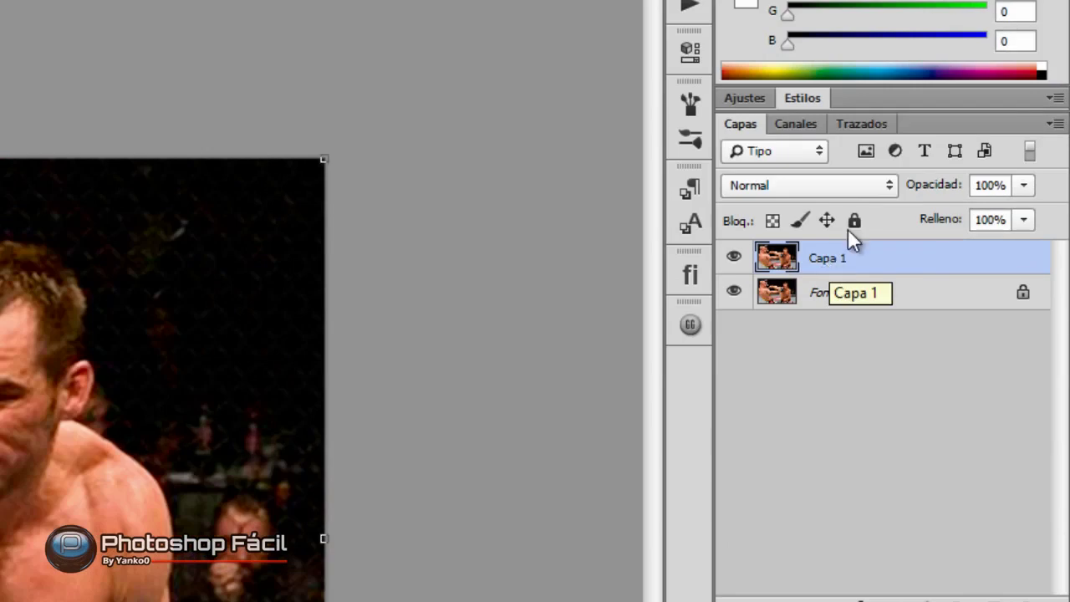
pyautogui.rightClick(860, 261)
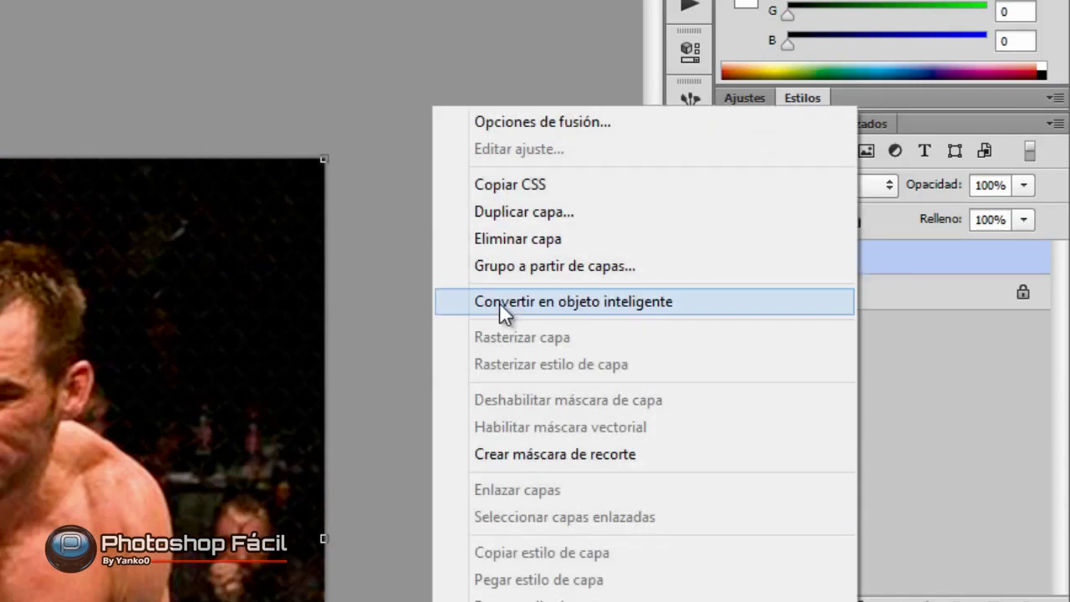
pyautogui.click(601, 302)
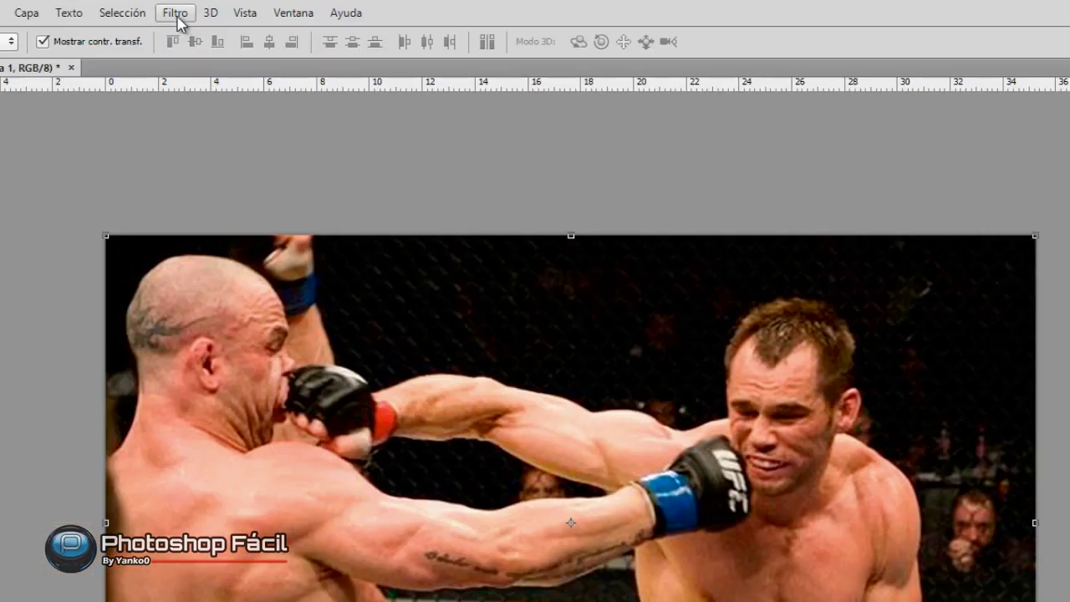
pyautogui.click(176, 13)
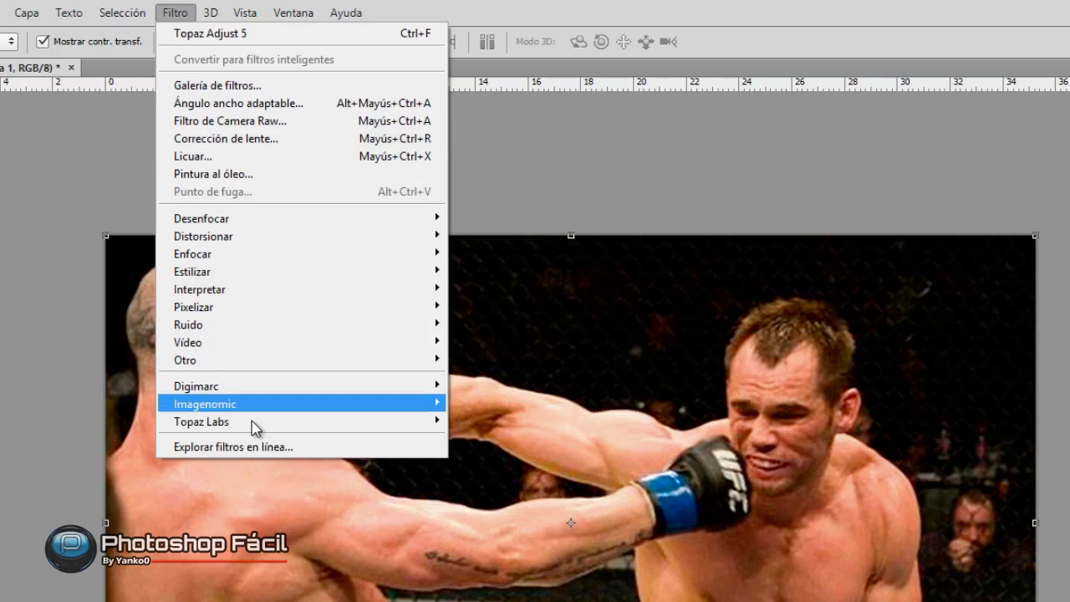
pyautogui.moveTo(201, 422)
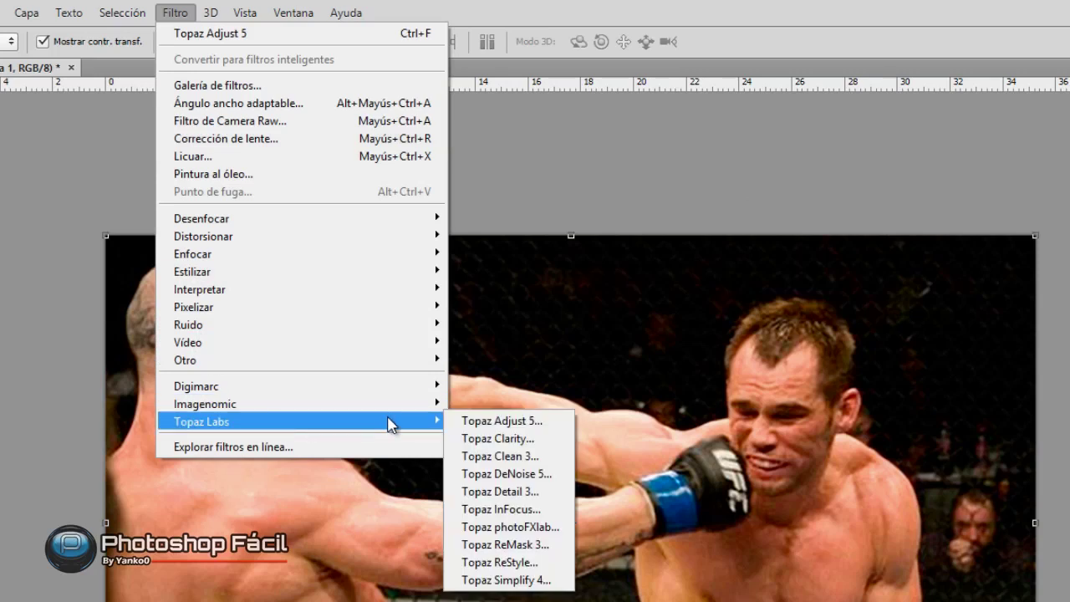
# - Run Topaz Adjust 5 on Capa 1 with the Neutralizer by JorgeDiaz preset
pyautogui.click(526, 428)
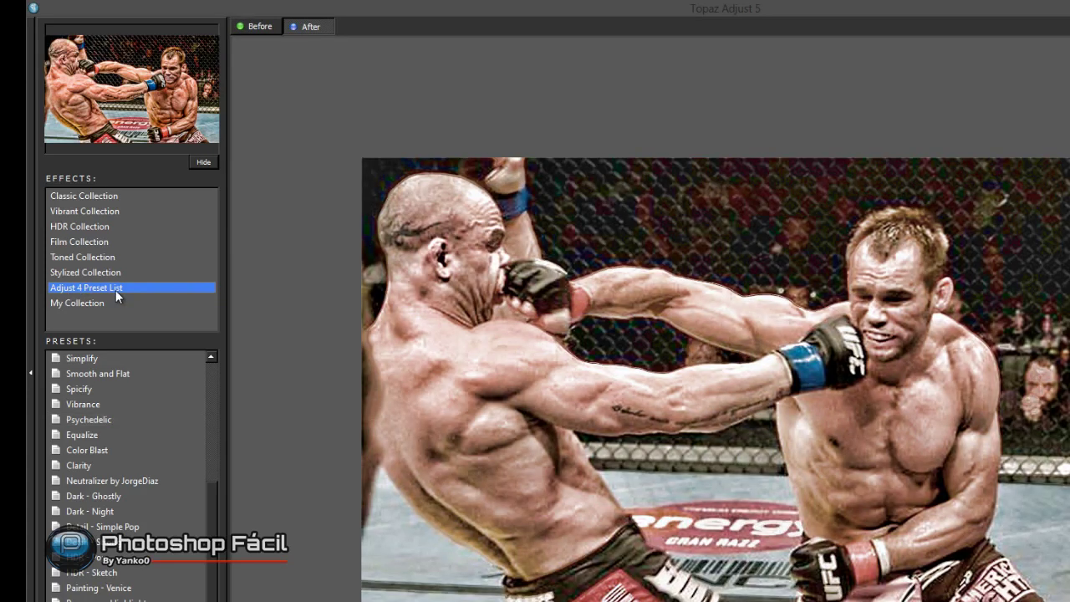
pyautogui.click(93, 480)
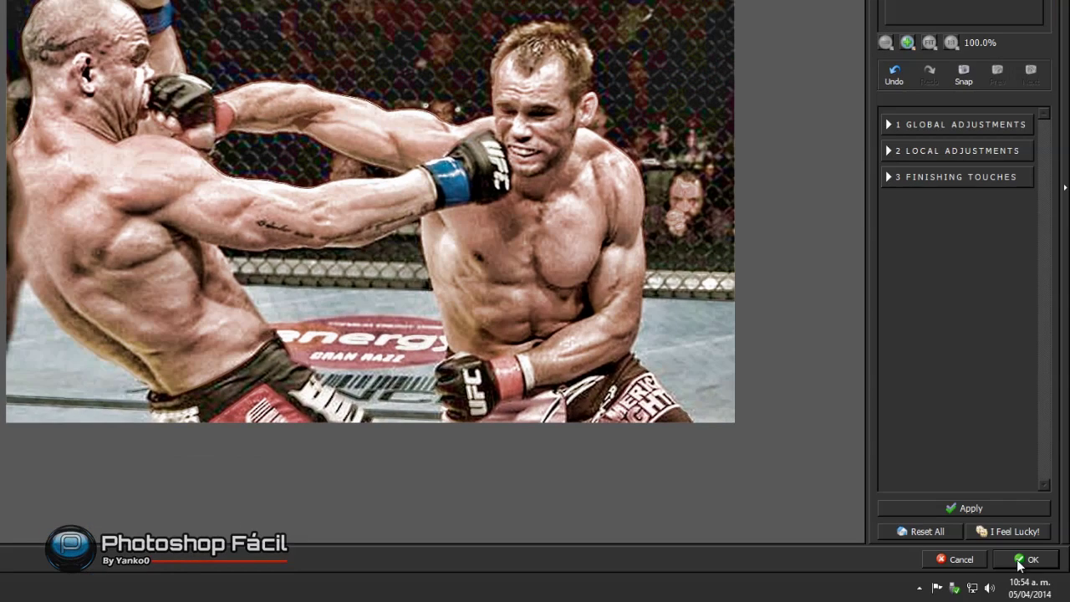
pyautogui.click(1025, 560)
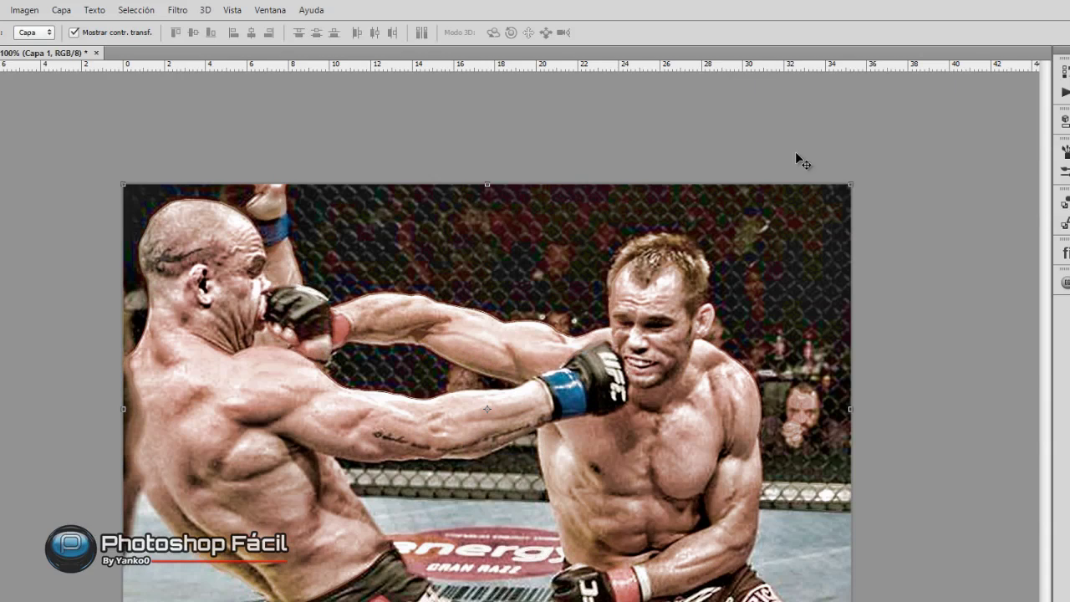
# - Add a Camera Raw filter: Claridad +92, Contraste +32, Iluminaciones +26, Sombras -26, Negros -23
pyautogui.click(178, 12)
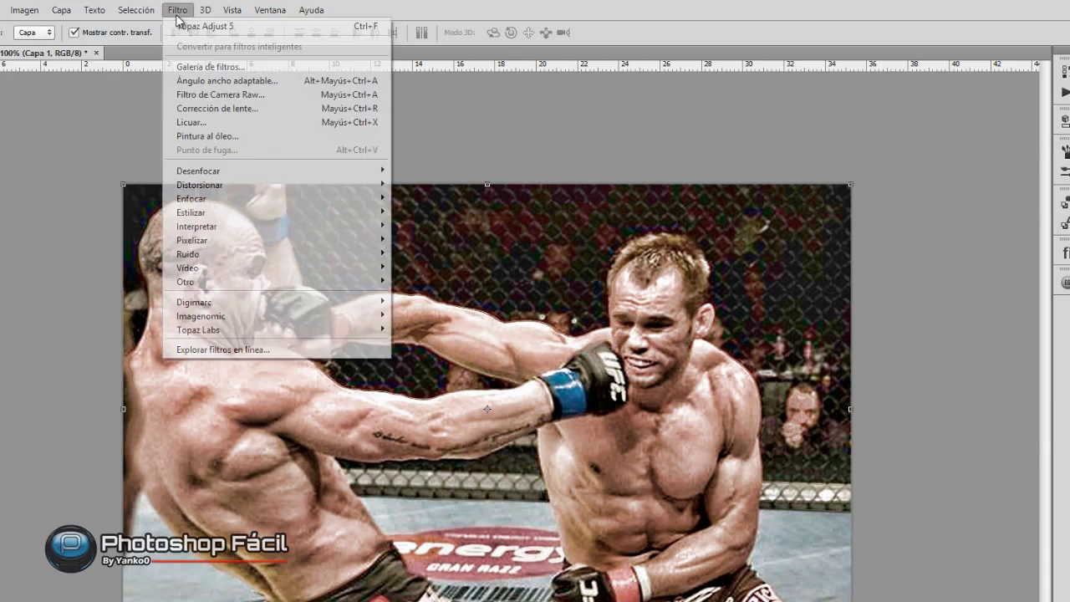
pyautogui.click(187, 95)
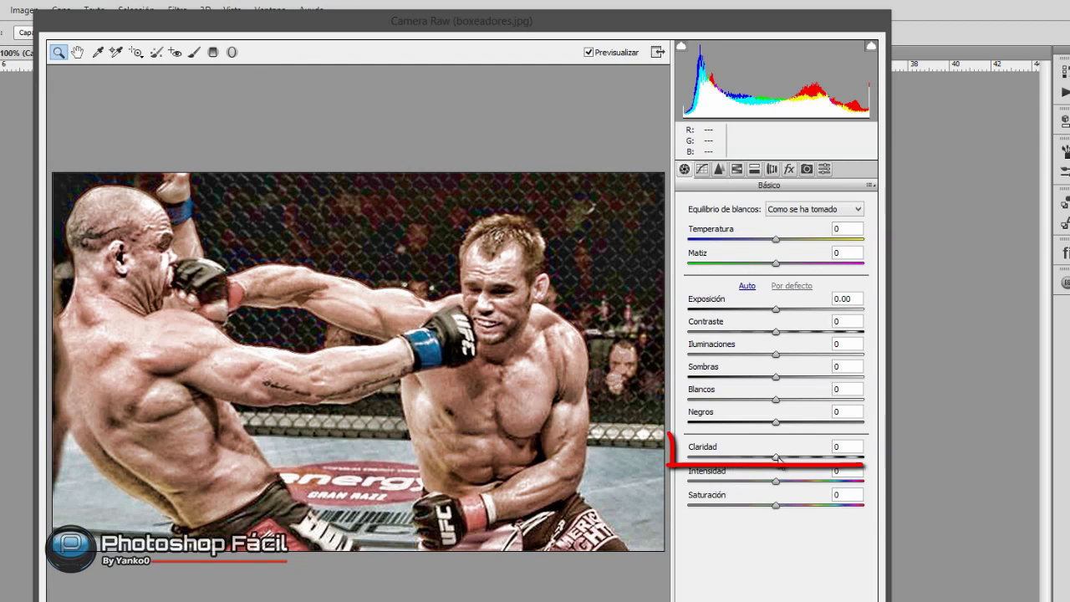
pyautogui.moveTo(777, 459); pyautogui.dragTo(860, 458)
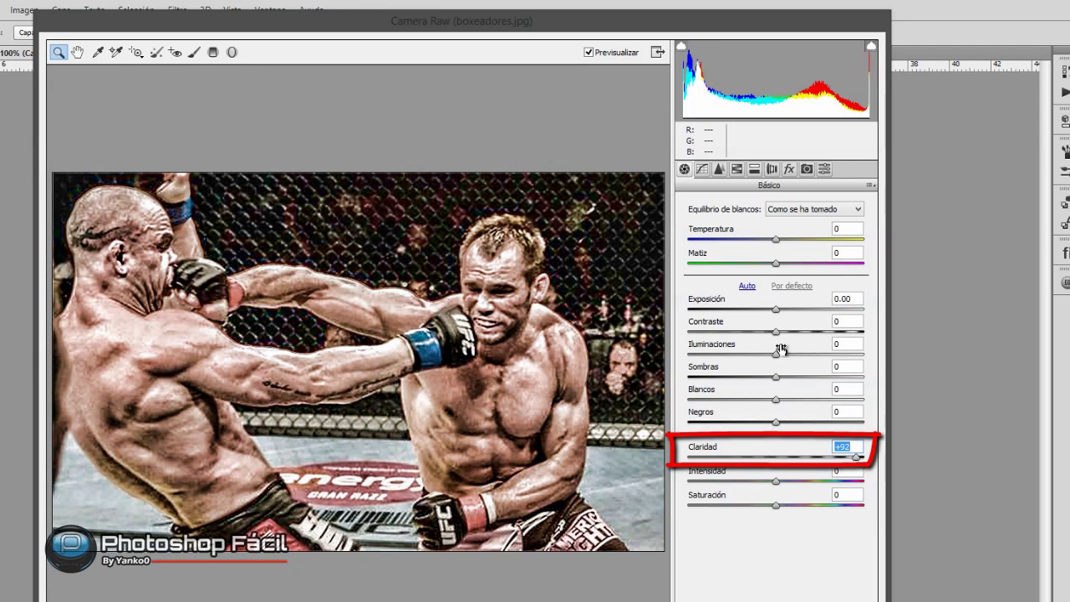
pyautogui.moveTo(776, 332); pyautogui.dragTo(808, 342)
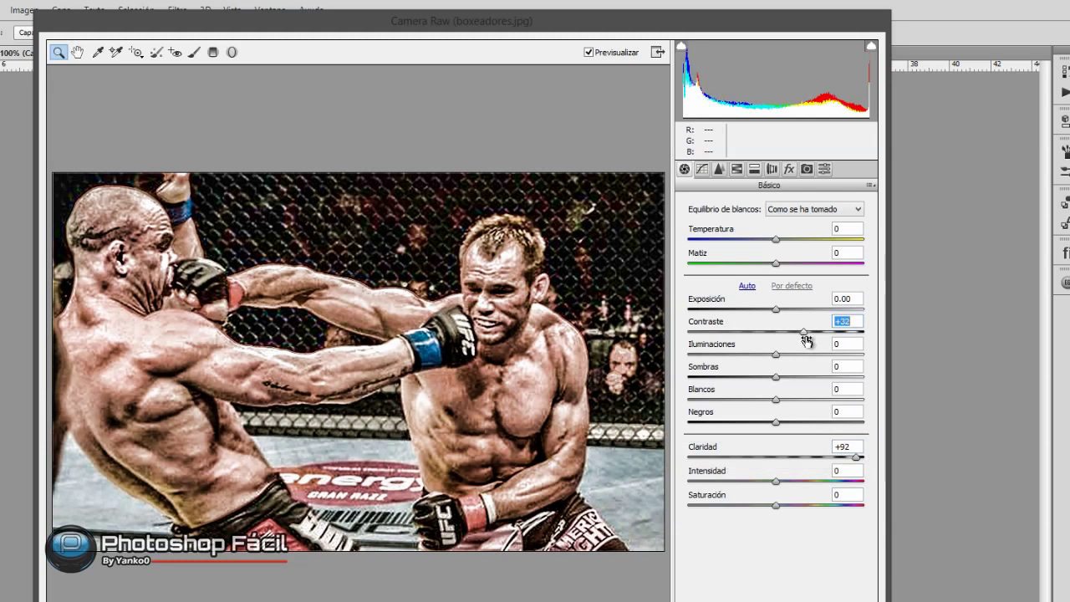
pyautogui.moveTo(777, 355); pyautogui.dragTo(800, 356)
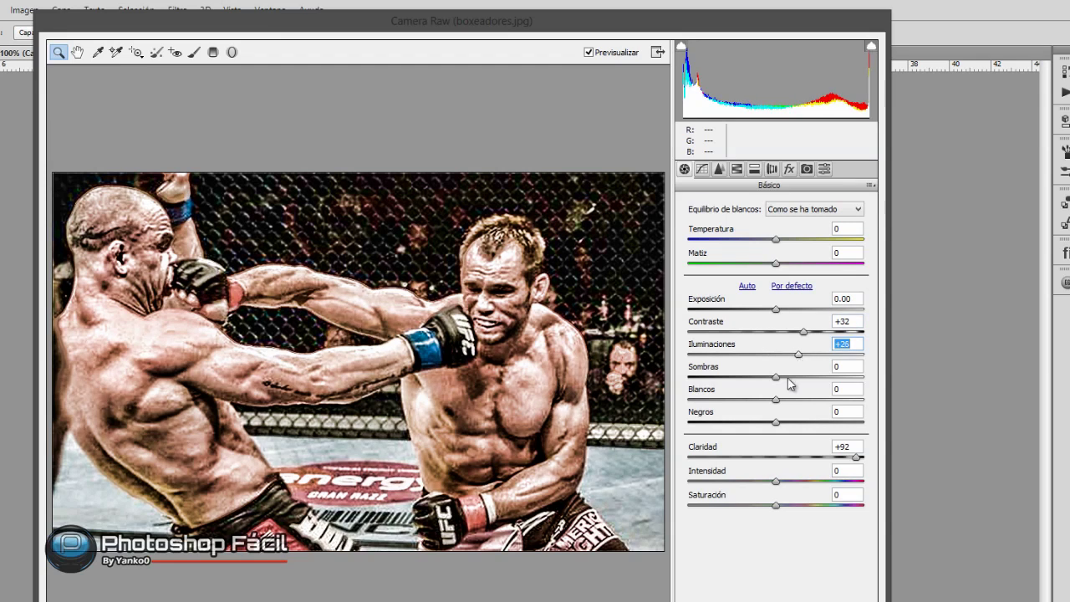
pyautogui.press('Tab')
pyautogui.moveTo(764, 378); pyautogui.dragTo(753, 378)
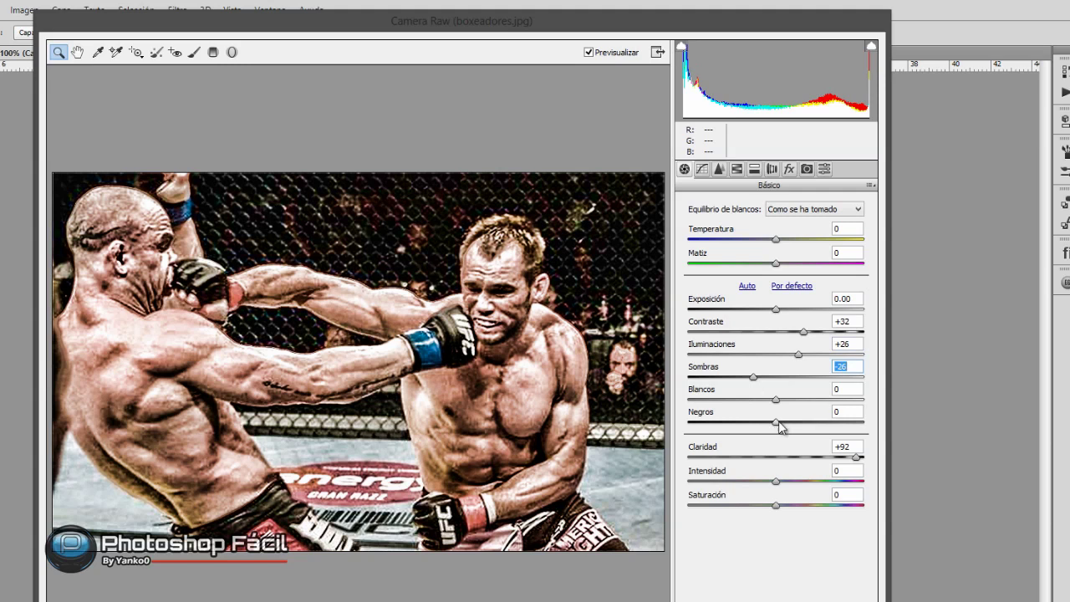
pyautogui.moveTo(777, 422); pyautogui.dragTo(757, 423)
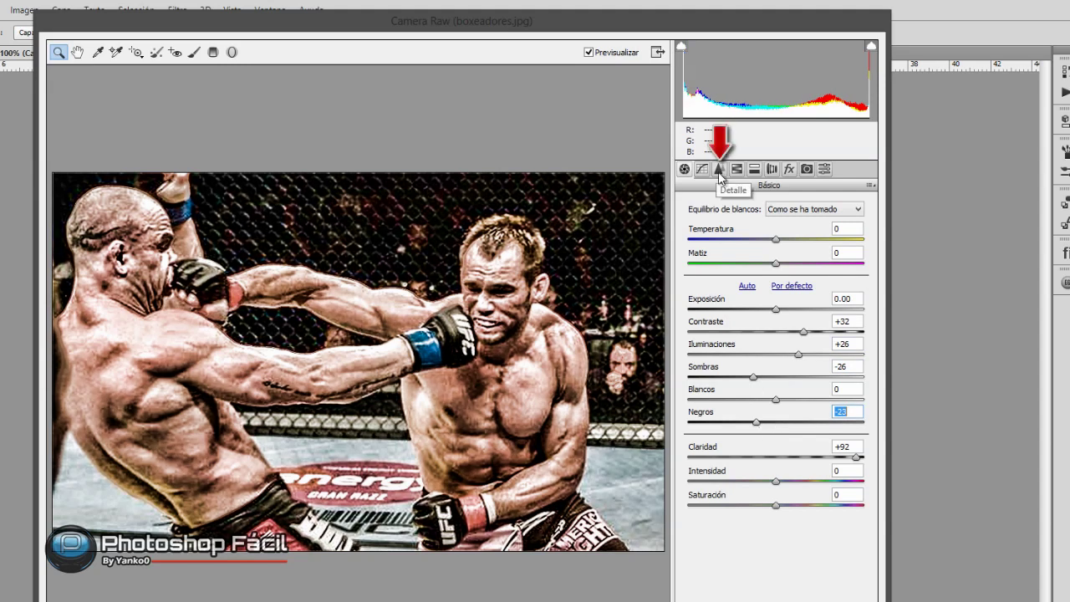
# - Add sharpening with Cantidad 34 on the Detalle tab and apply the filter
pyautogui.click(719, 171)
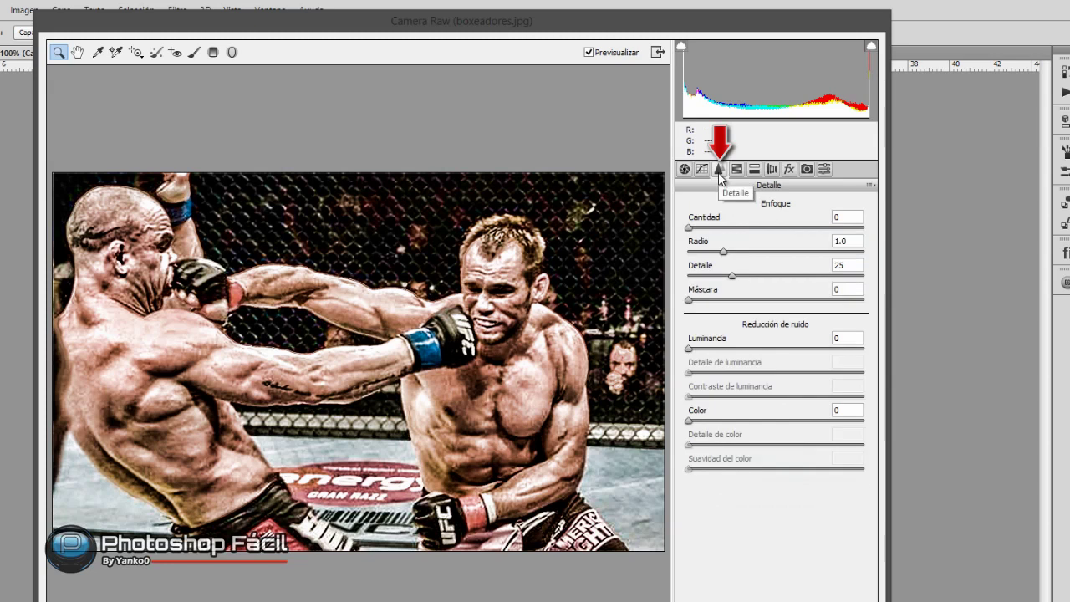
pyautogui.moveTo(689, 227); pyautogui.dragTo(732, 233)
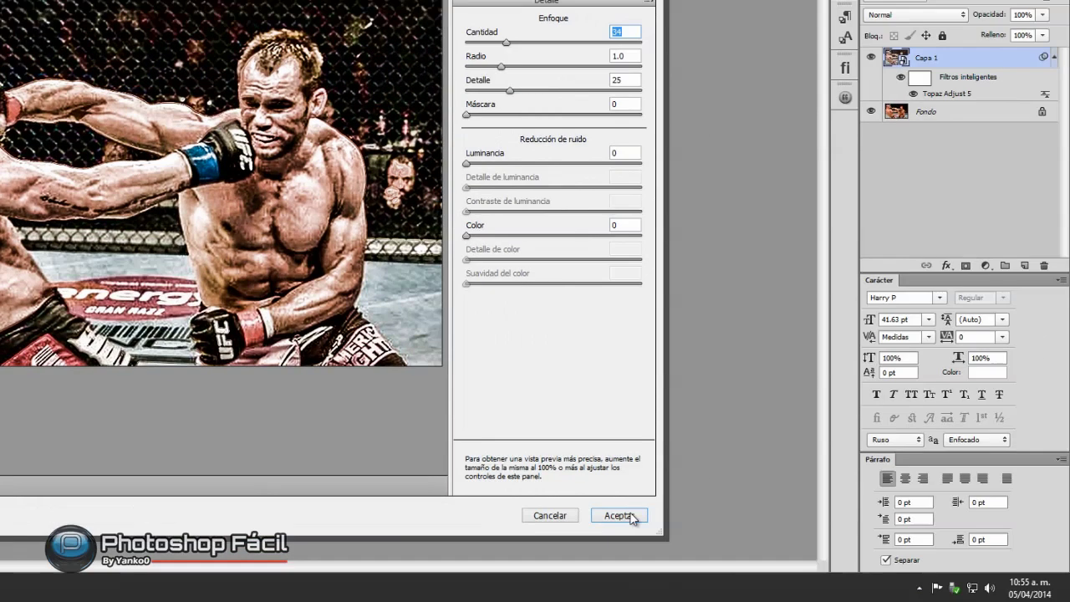
pyautogui.click(620, 516)
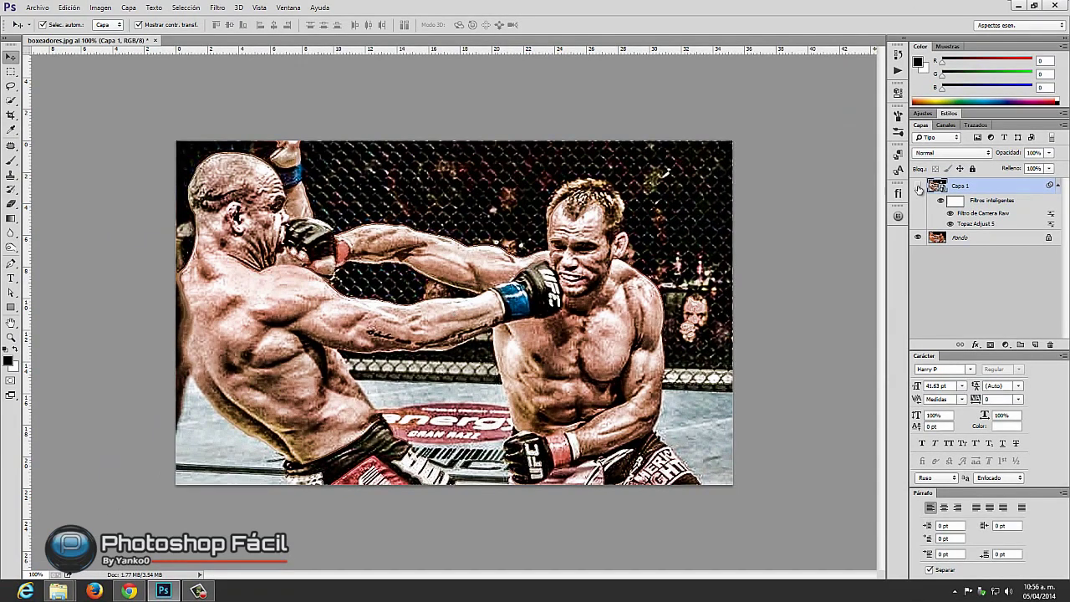
pyautogui.click(919, 187)
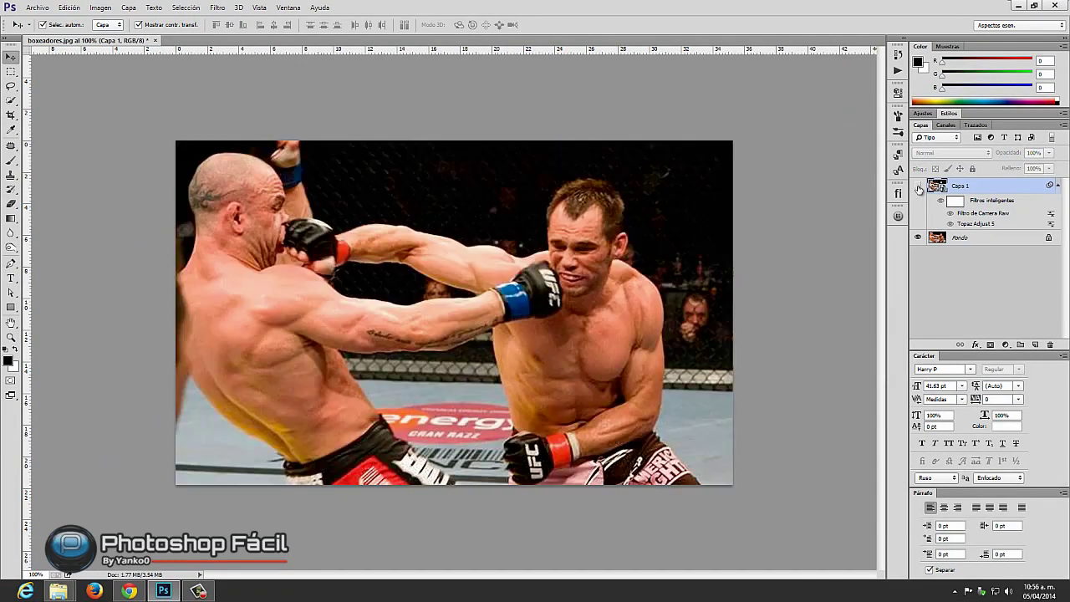
pyautogui.click(918, 186)
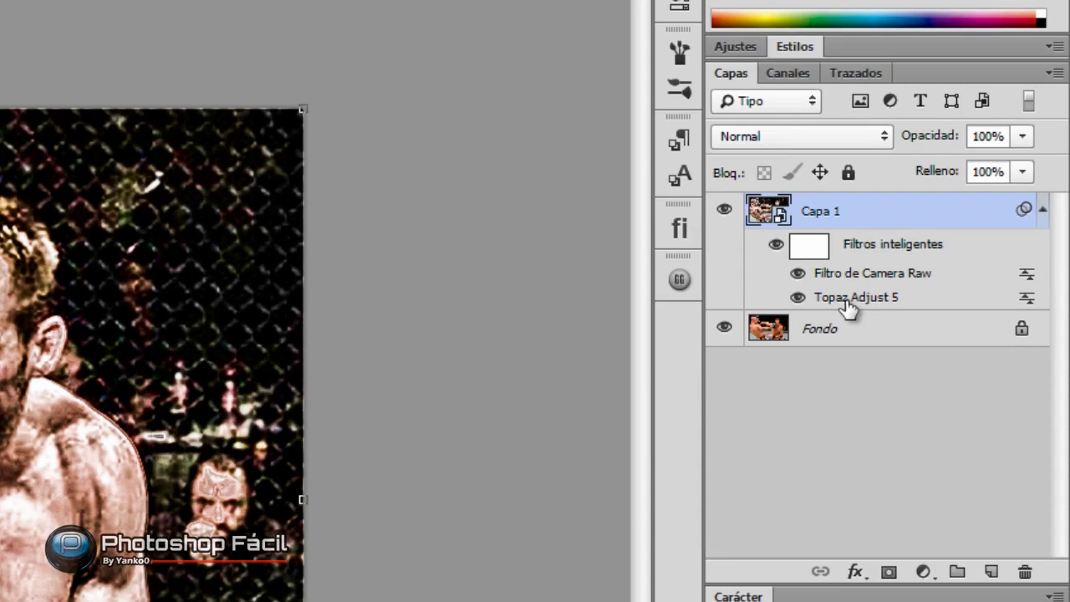
pyautogui.doubleClick(848, 301)
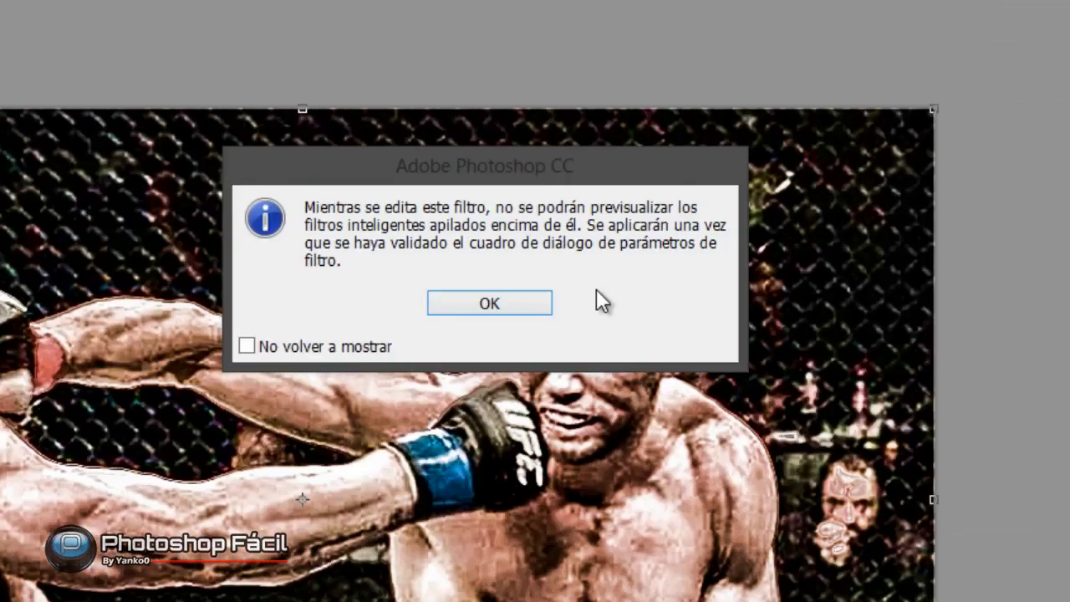
pyautogui.click(527, 303)
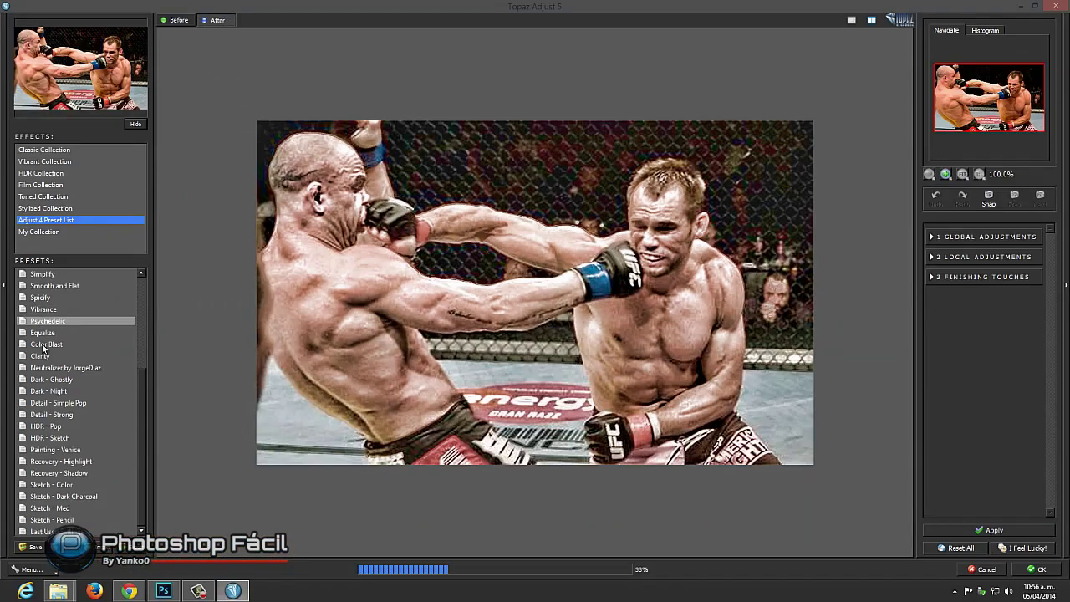
pyautogui.click(41, 333)
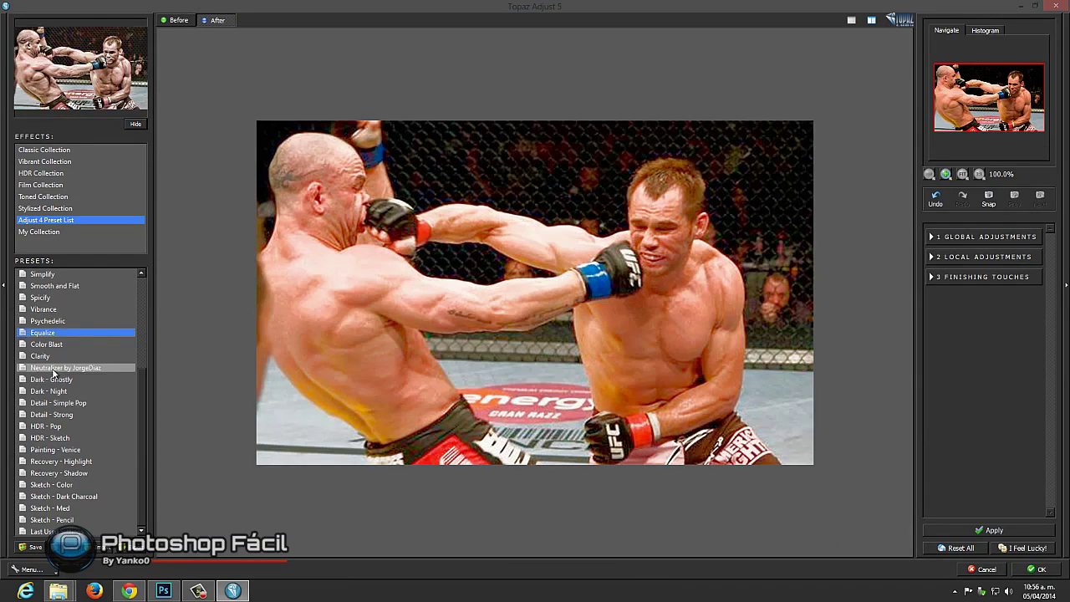
pyautogui.click(54, 372)
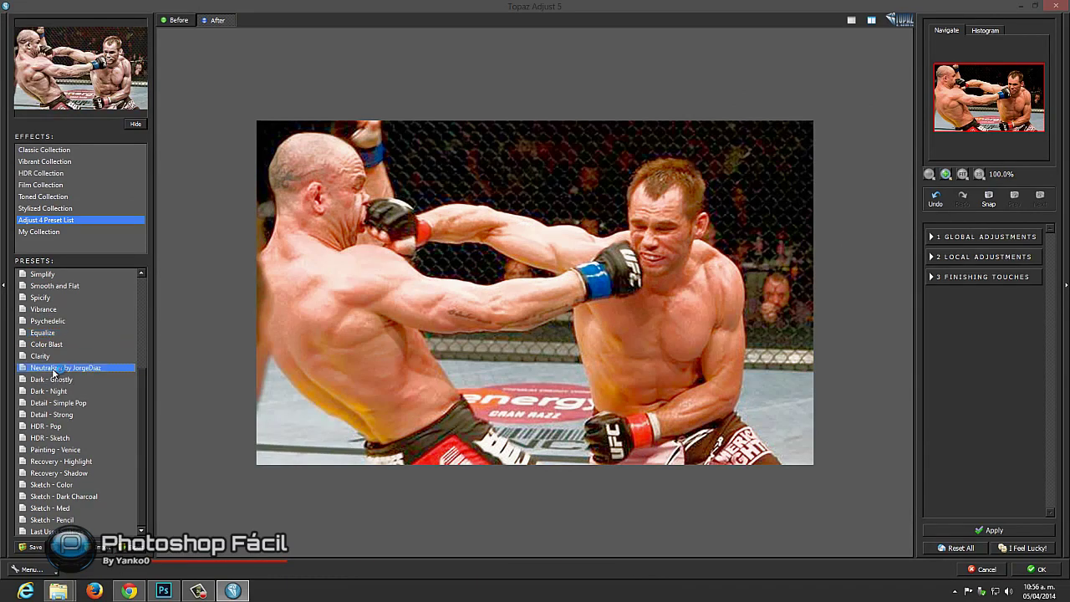
pyautogui.click(1037, 574)
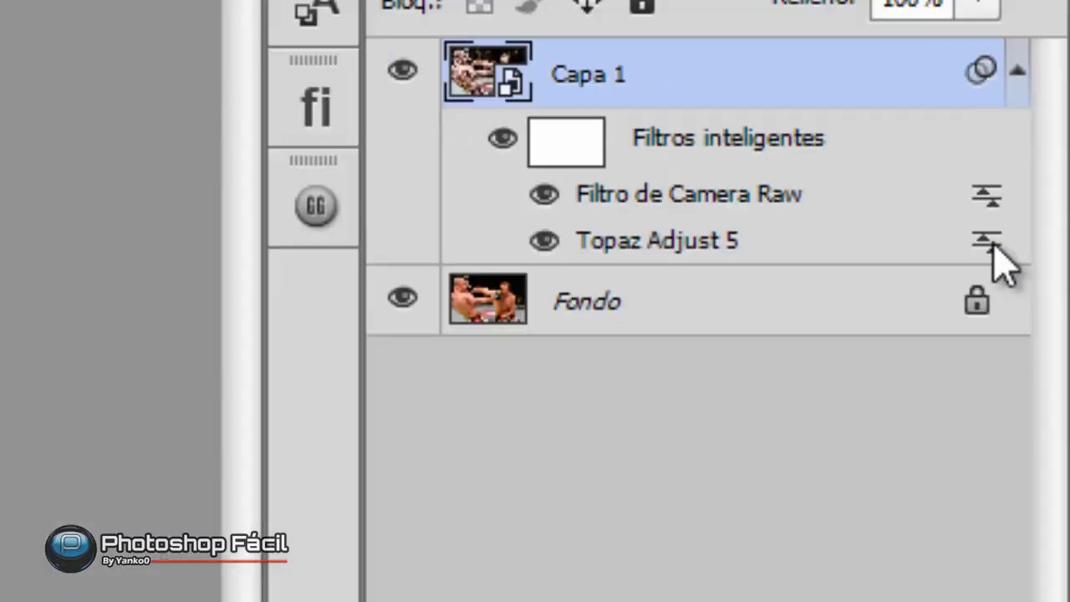
pyautogui.doubleClick(965, 248)
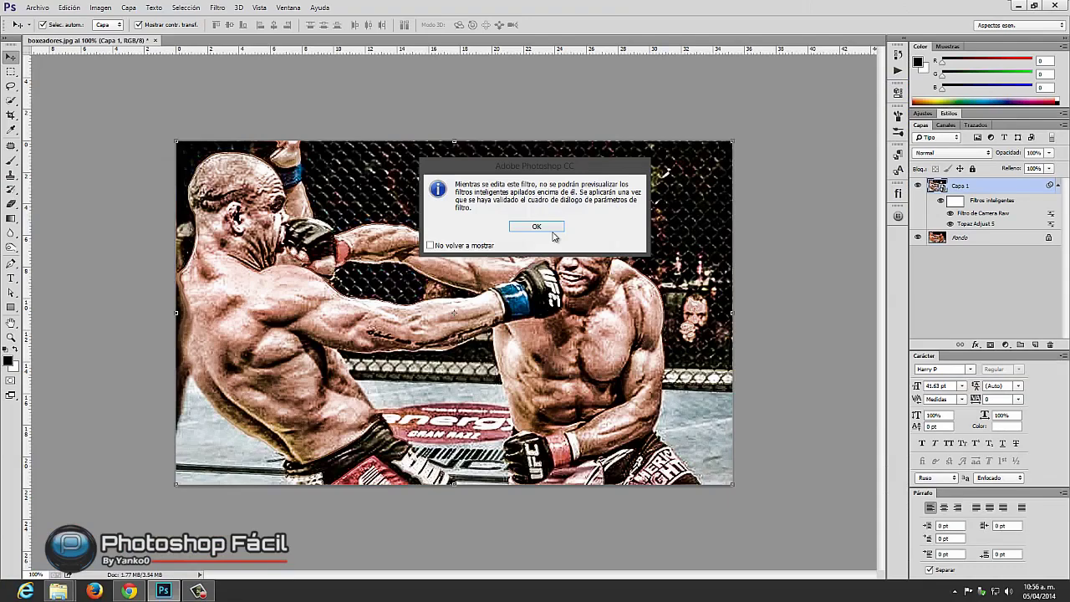
pyautogui.click(537, 227)
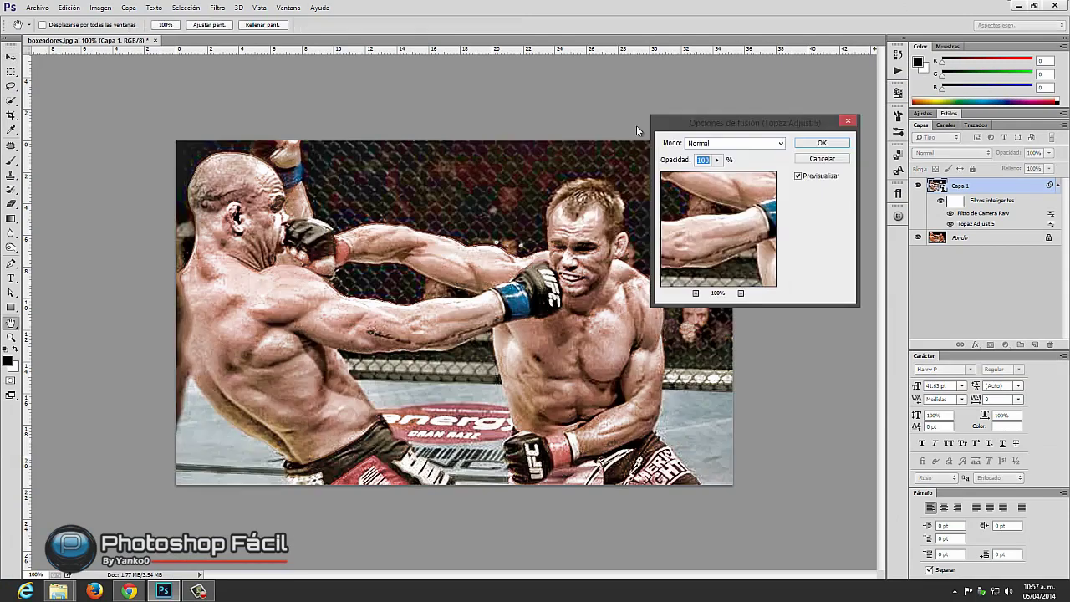
pyautogui.click(635, 163)
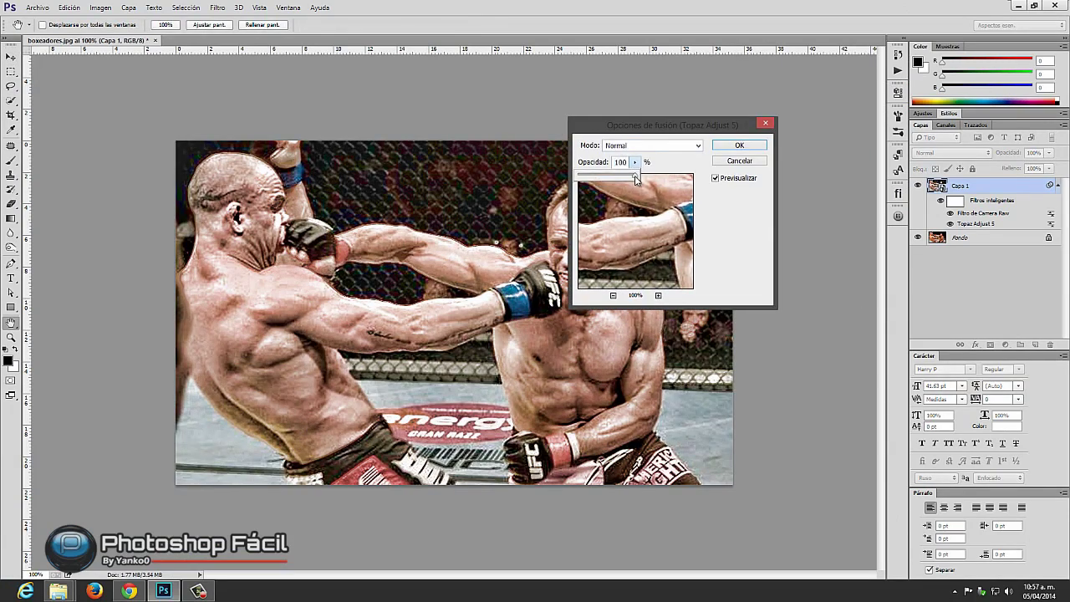
pyautogui.moveTo(633, 179); pyautogui.dragTo(619, 178)
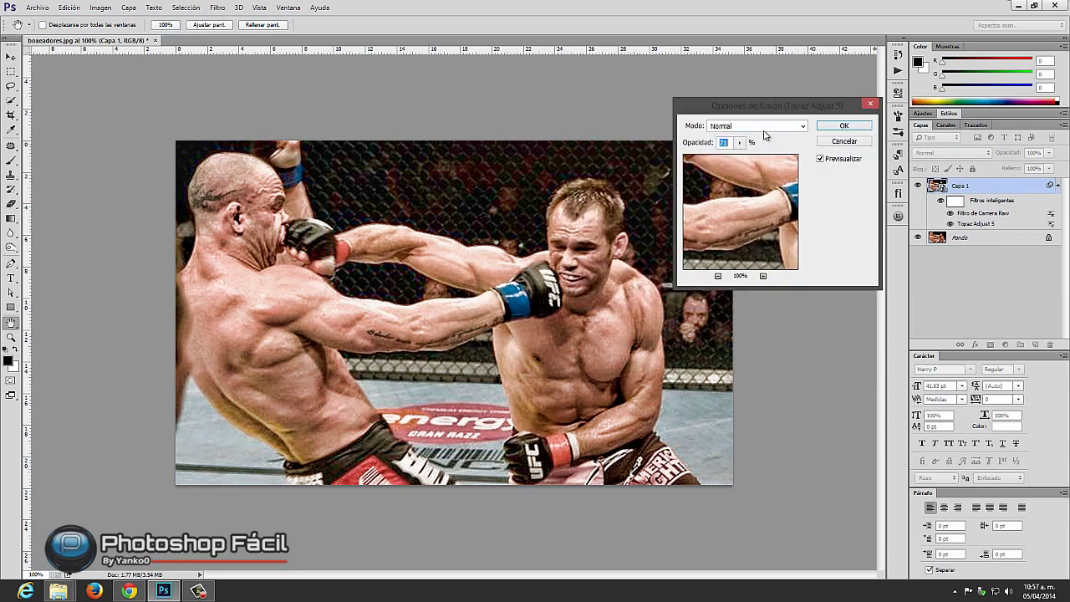
pyautogui.click(843, 142)
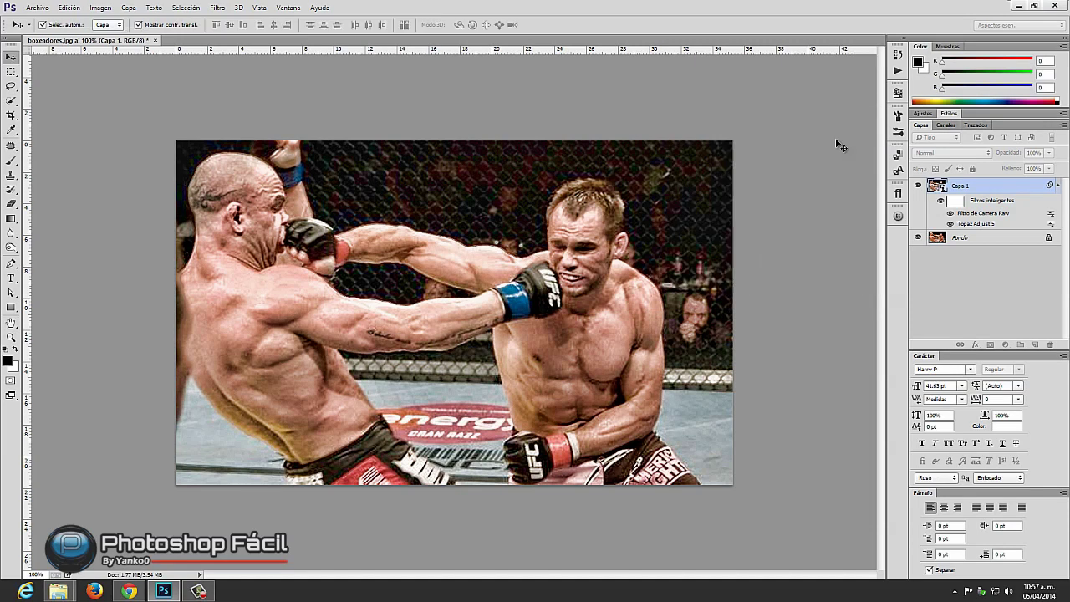
# - Re-edit the Camera Raw smart filter, setting Exposición to -0.05, and apply it
pyautogui.doubleClick(983, 215)
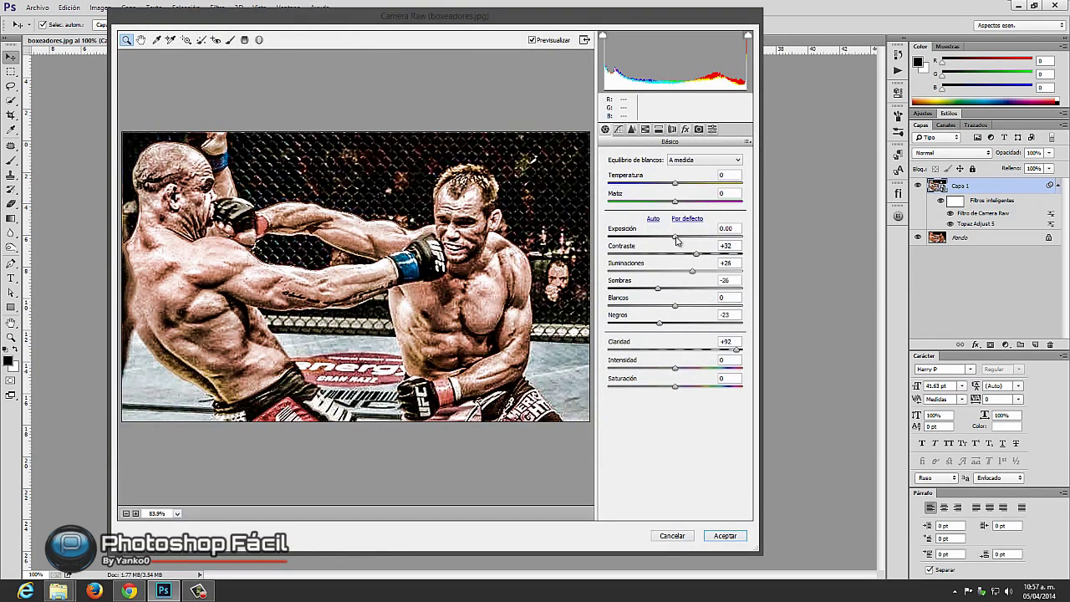
pyautogui.moveTo(677, 237); pyautogui.dragTo(669, 238)
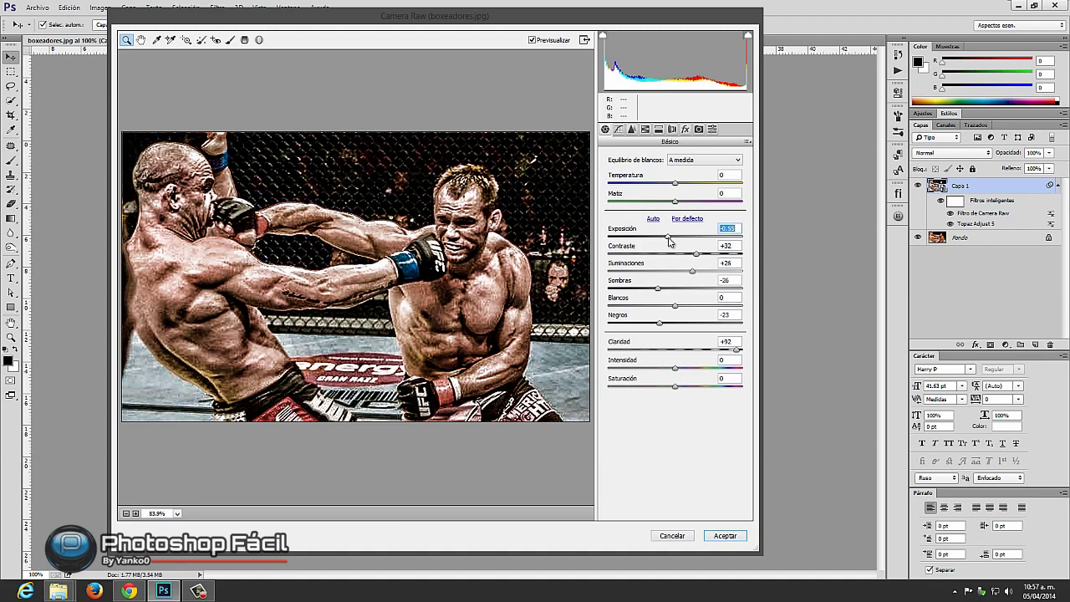
pyautogui.moveTo(669, 237); pyautogui.dragTo(707, 255)
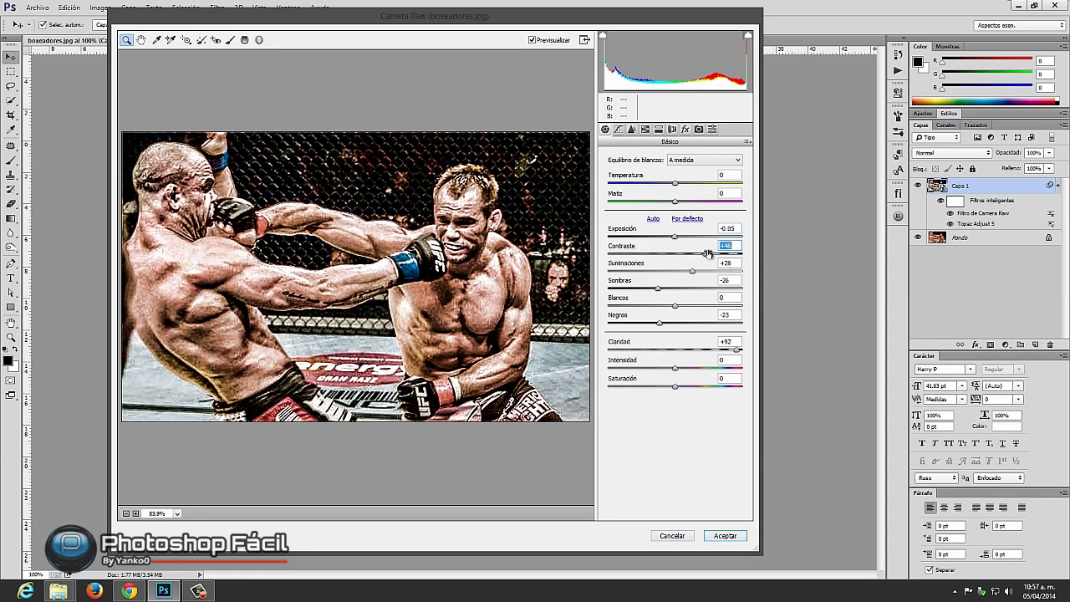
pyautogui.click(725, 536)
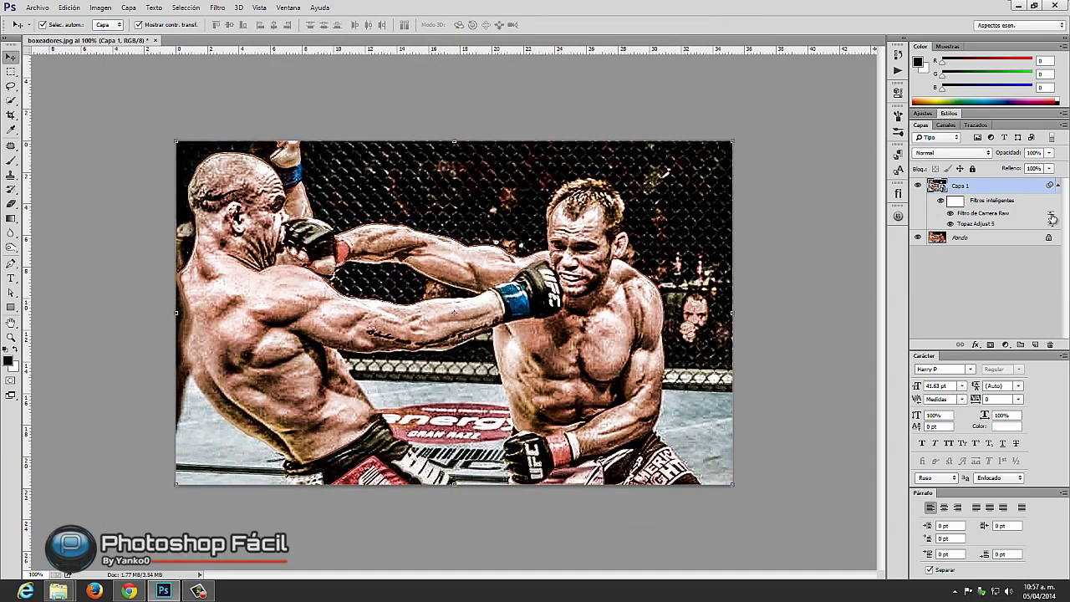
pyautogui.doubleClick(1027, 222)
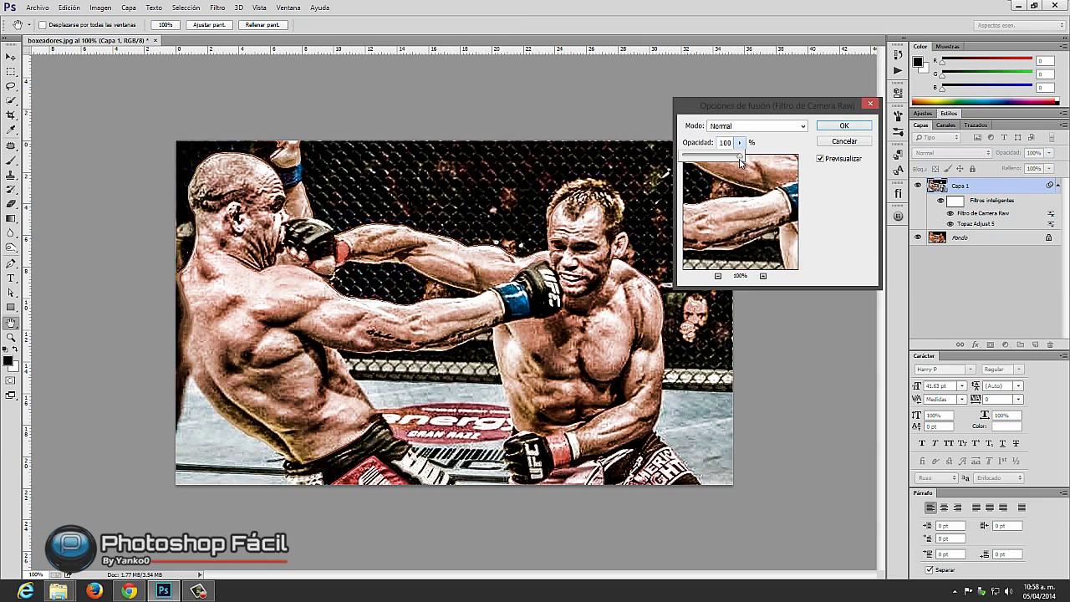
pyautogui.moveTo(740, 162); pyautogui.dragTo(717, 163)
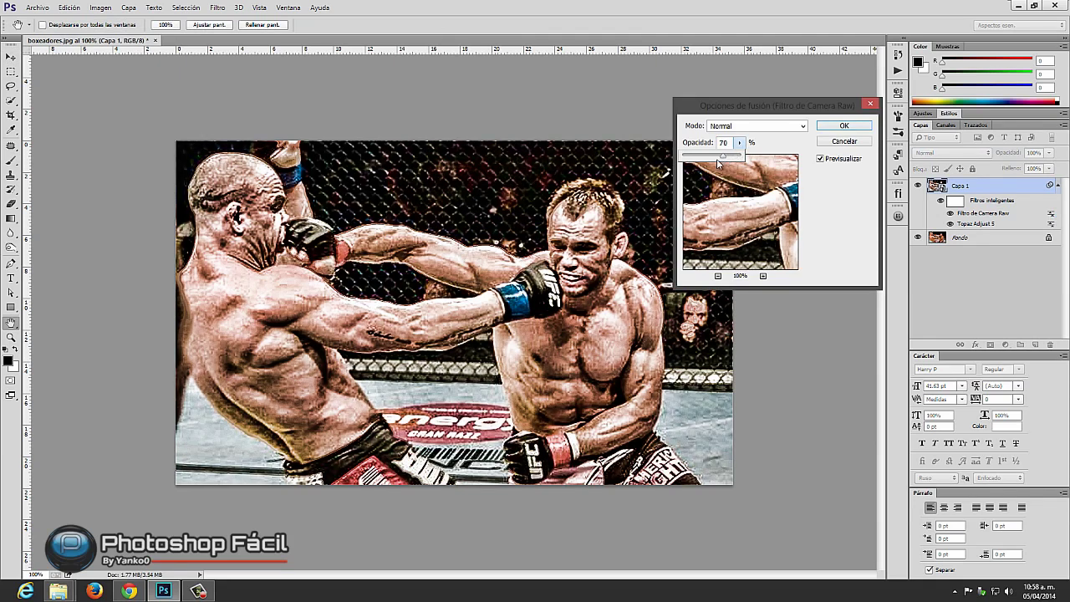
pyautogui.moveTo(716, 159); pyautogui.dragTo(727, 163)
pyautogui.click(785, 127)
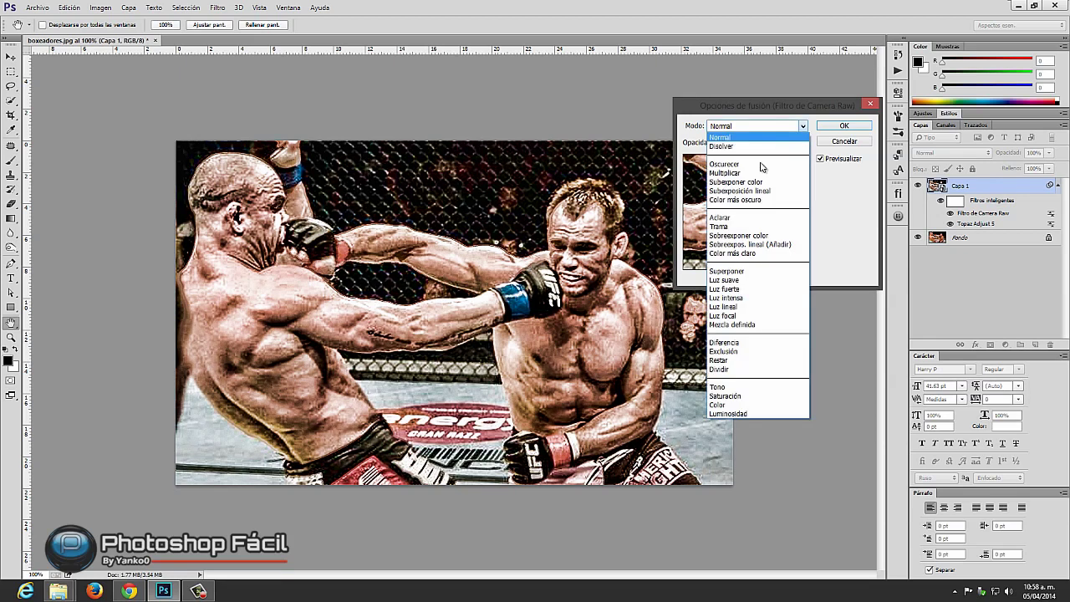
pyautogui.click(821, 191)
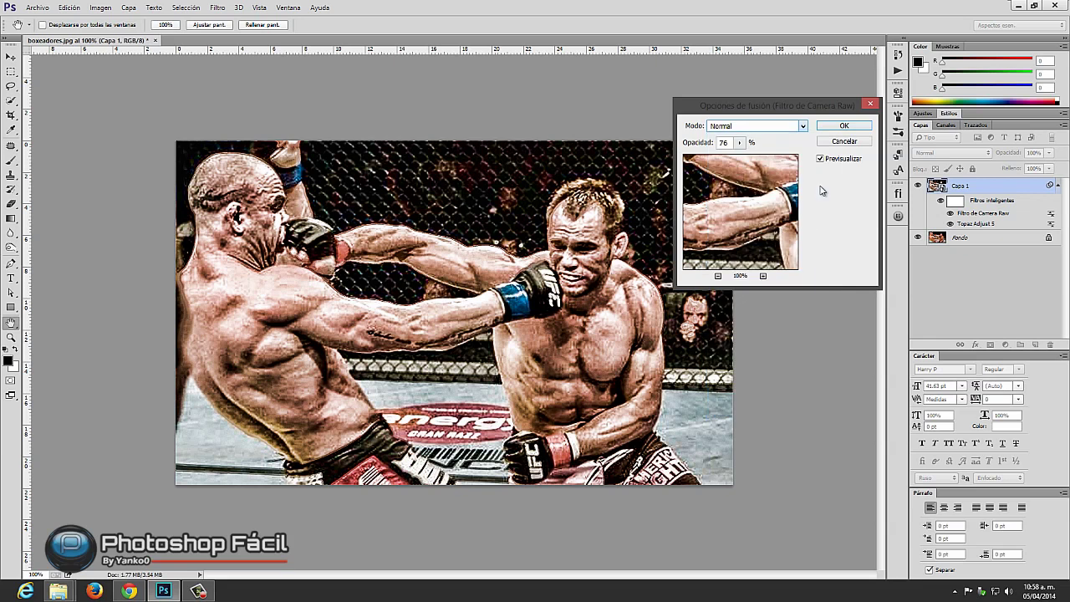
pyautogui.click(739, 143)
pyautogui.moveTo(741, 156); pyautogui.dragTo(769, 157)
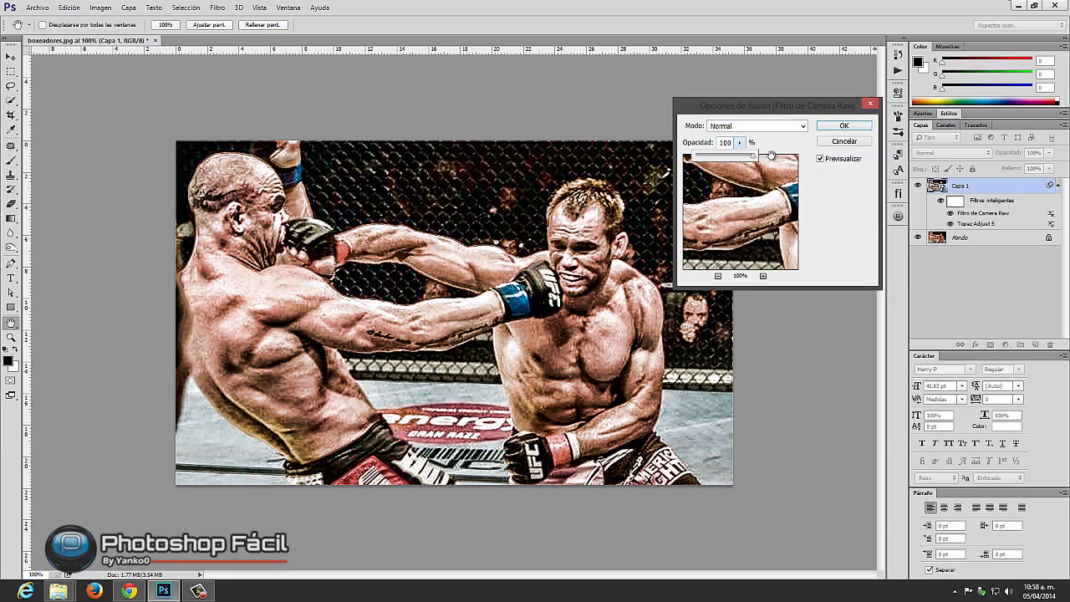
pyautogui.click(863, 126)
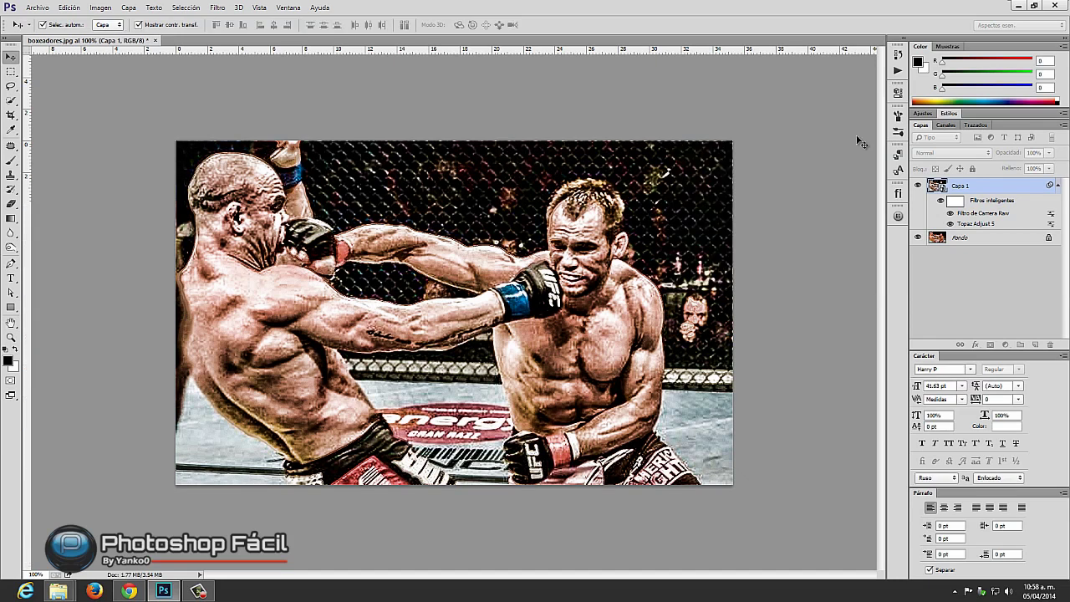
pyautogui.click(919, 185)
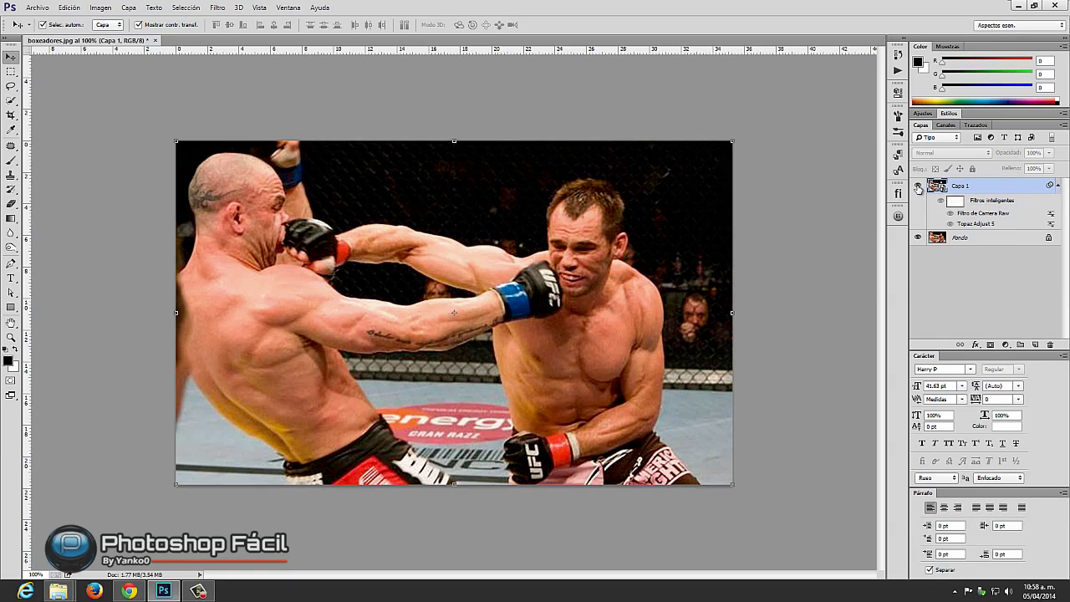
pyautogui.click(918, 186)
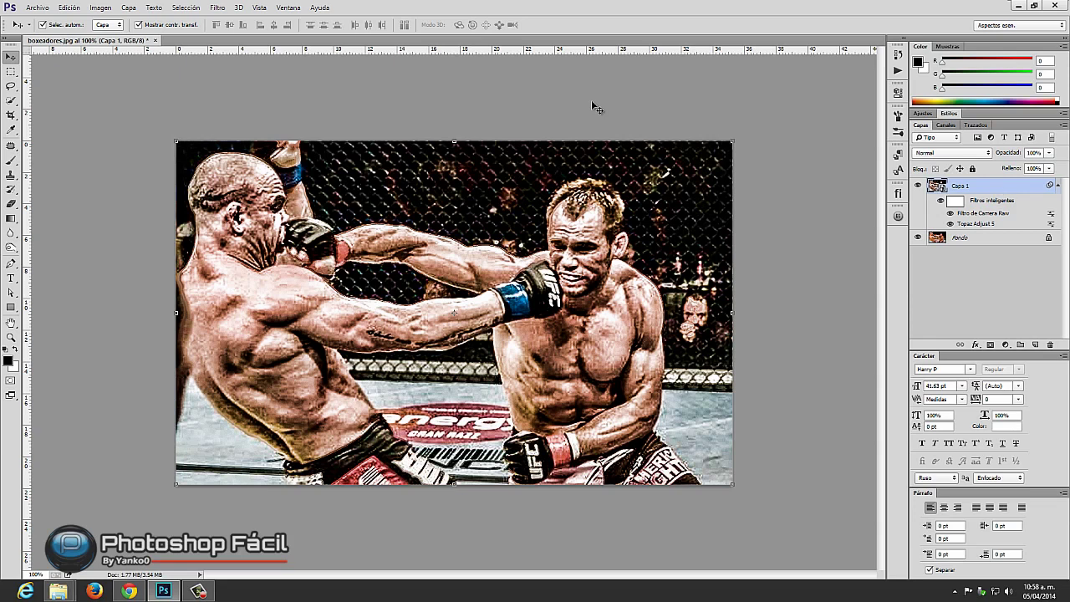
# - Close the boxing photo without saving, then try opening boxeadores but cancel Camera Raw
pyautogui.click(156, 41)
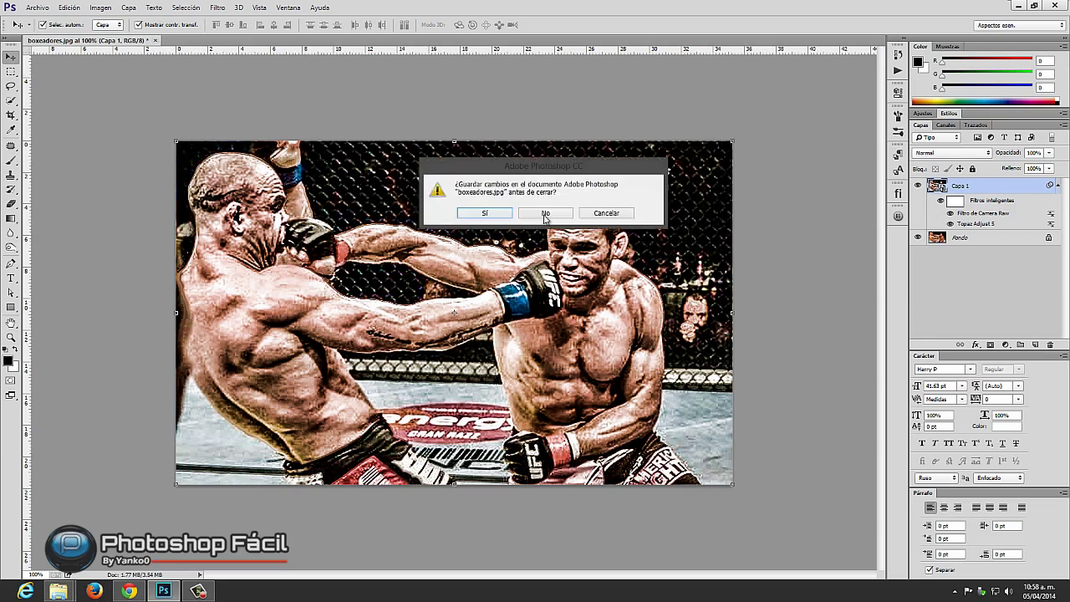
pyautogui.click(545, 215)
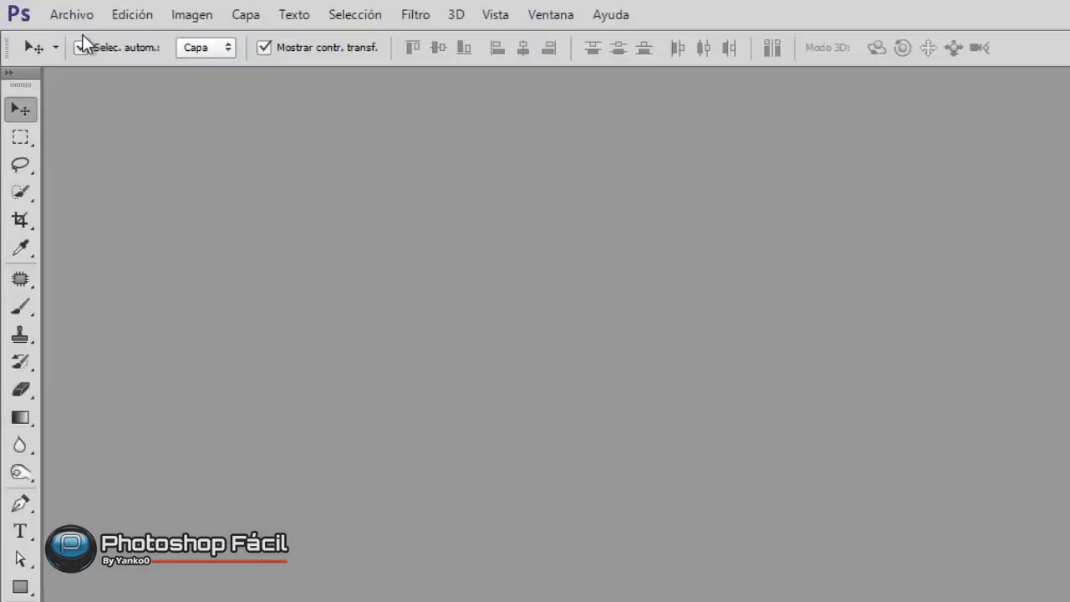
pyautogui.click(74, 21)
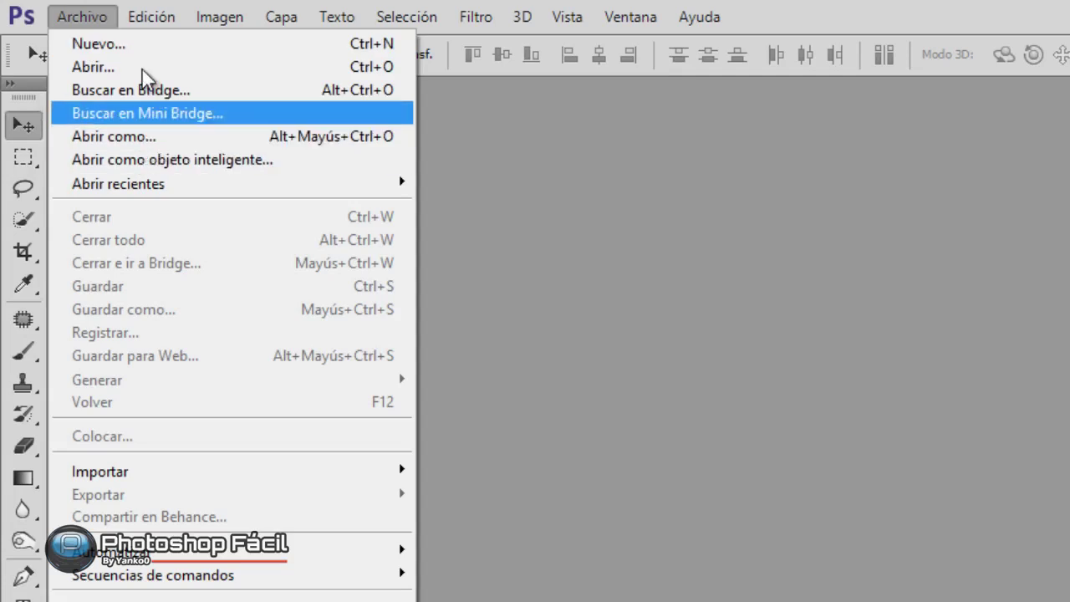
pyautogui.click(131, 139)
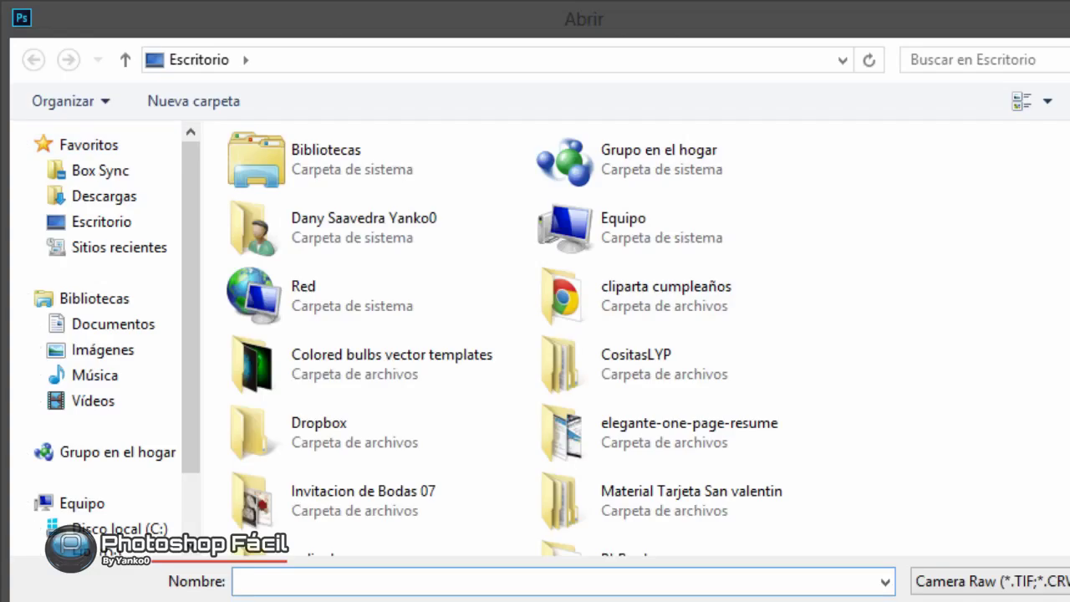
pyautogui.scroll(-3, 980, 239)
pyautogui.scroll(-2, 385, 284)
pyautogui.scroll(-4, 385, 284)
pyautogui.doubleClick(386, 284)
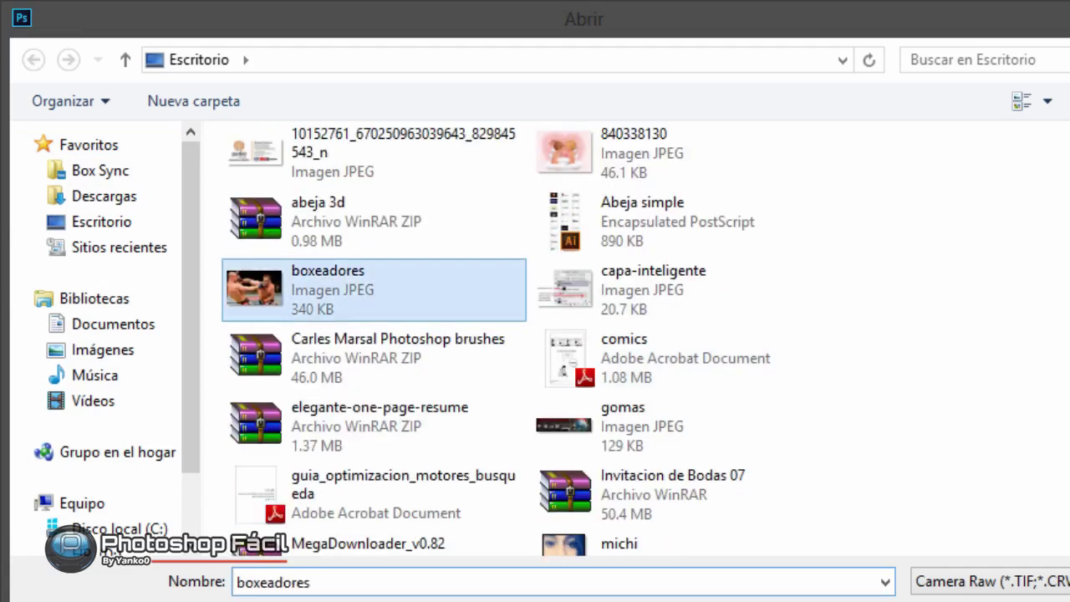
pyautogui.click(973, 535)
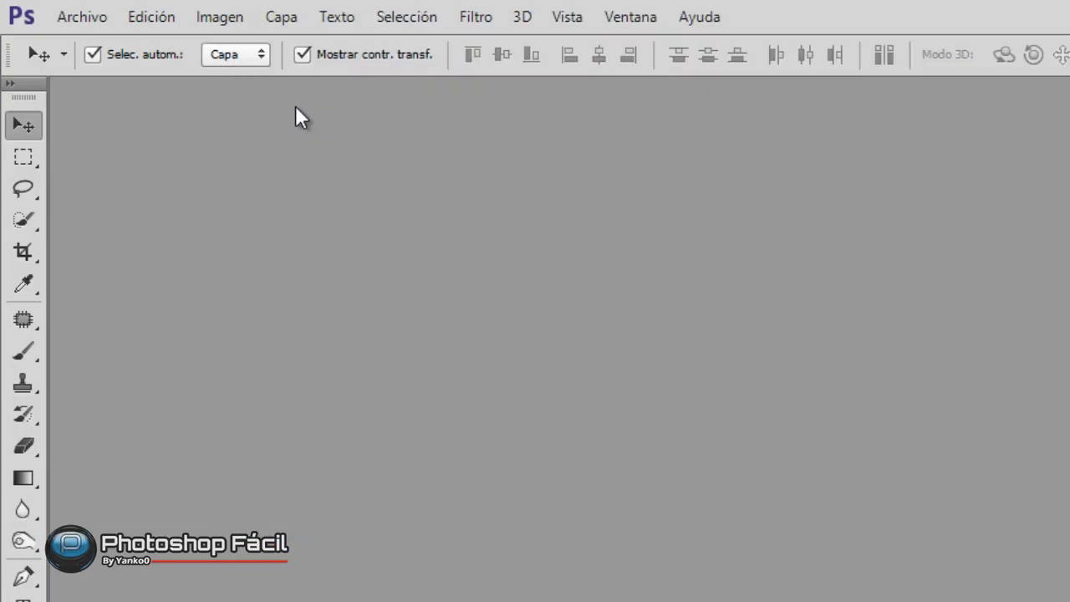
# - Open boxeadores through Abrir como with Camera Raw as the format
pyautogui.click(78, 20)
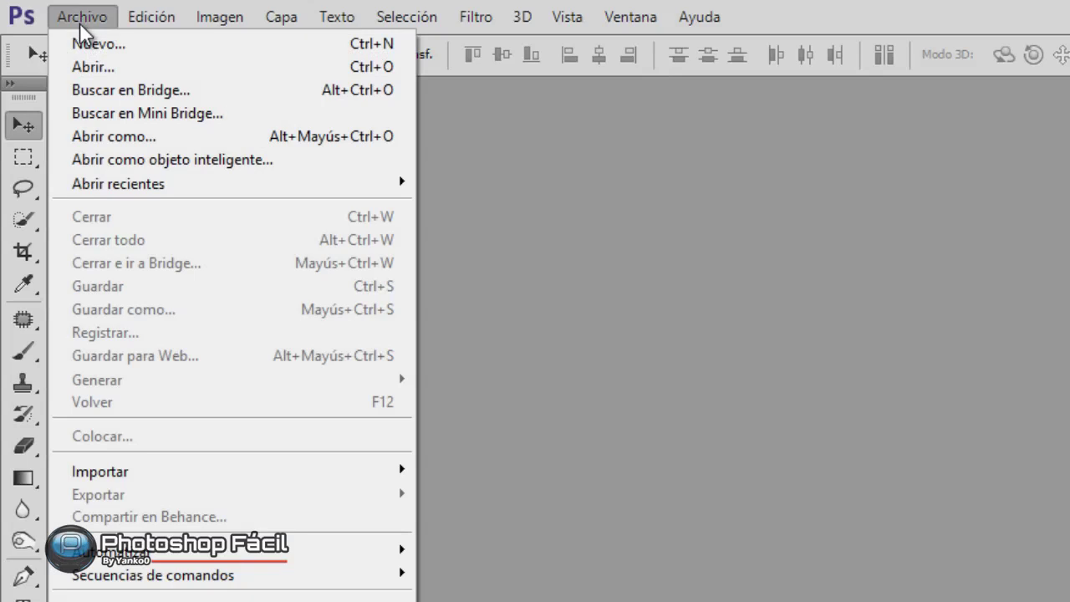
pyautogui.click(171, 138)
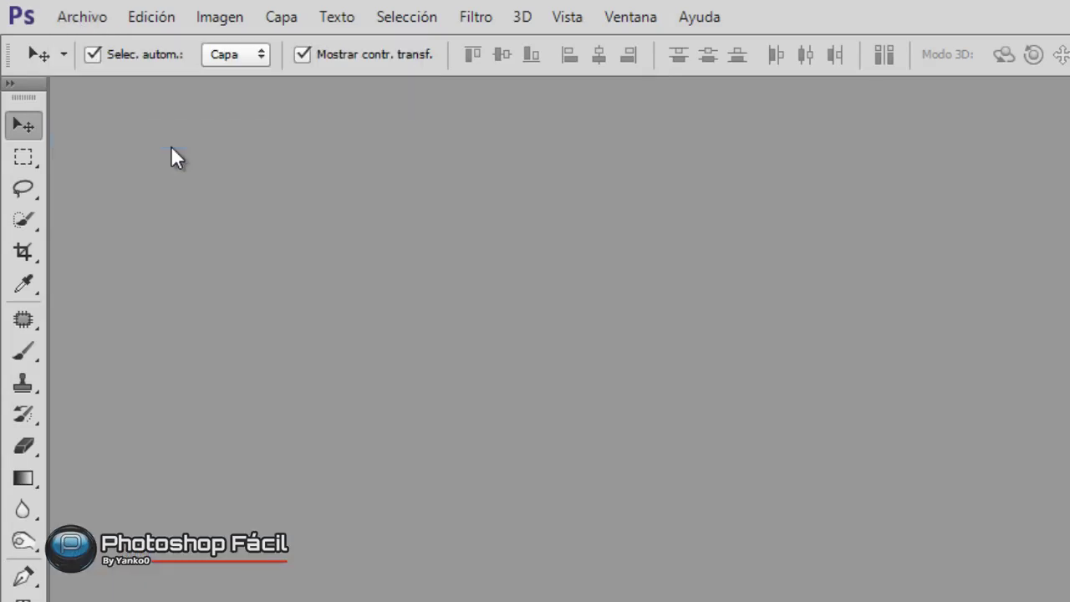
pyautogui.scroll(-2, 528, 284)
pyautogui.scroll(-5, 529, 285)
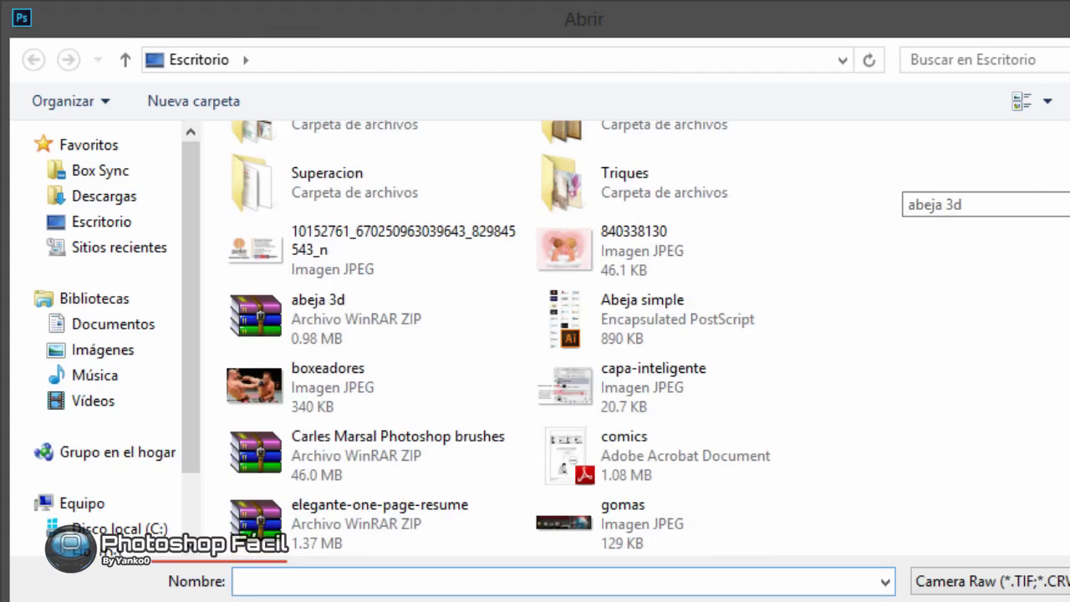
pyautogui.scroll(-2, 528, 284)
pyautogui.click(340, 224)
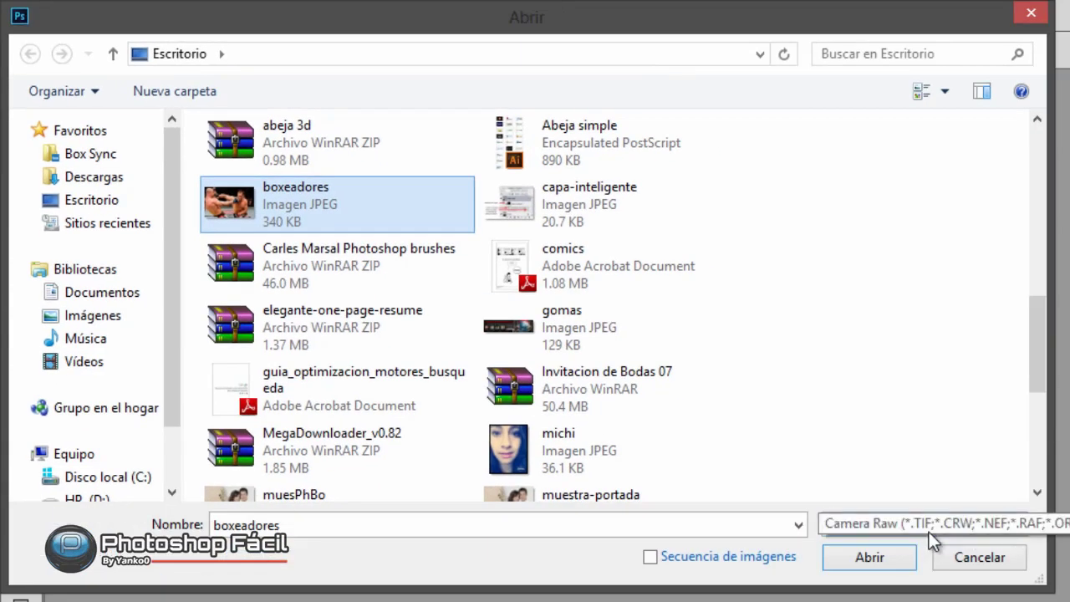
pyautogui.click(937, 532)
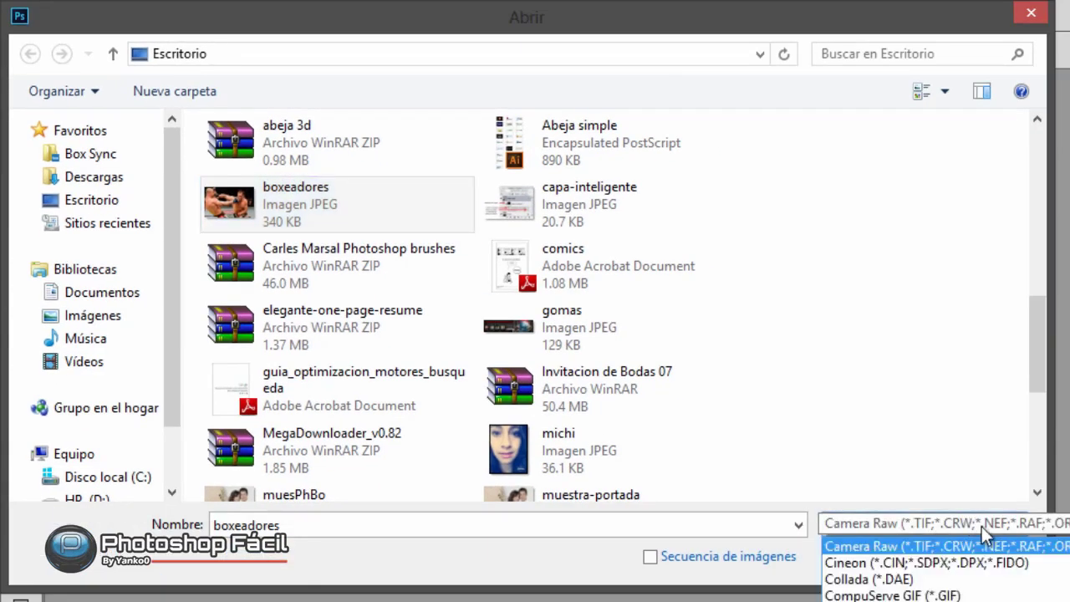
pyautogui.click(992, 525)
pyautogui.click(995, 532)
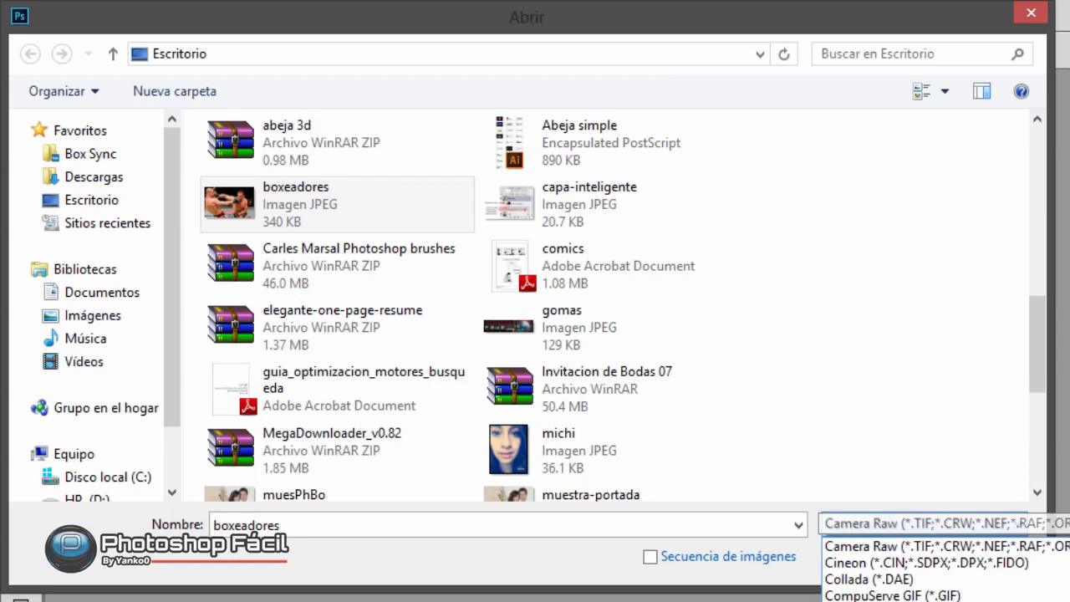
pyautogui.click(870, 548)
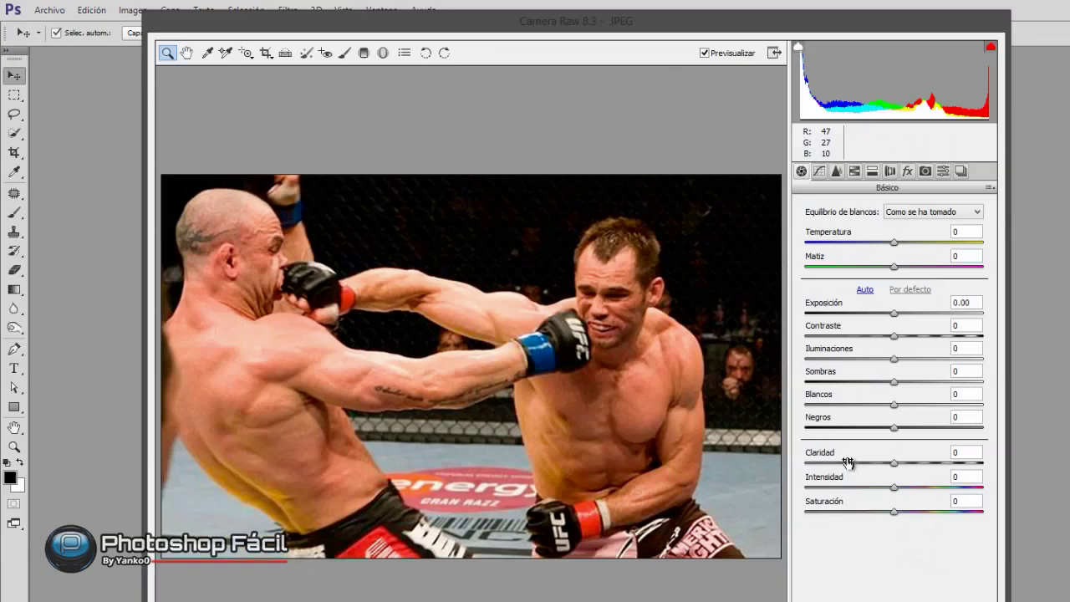
# - In Camera Raw set Clarity +100, Vibrance -48, Contrast +37, and raise sharpening Amount
pyautogui.moveTo(675, 349); pyautogui.dragTo(707, 350)
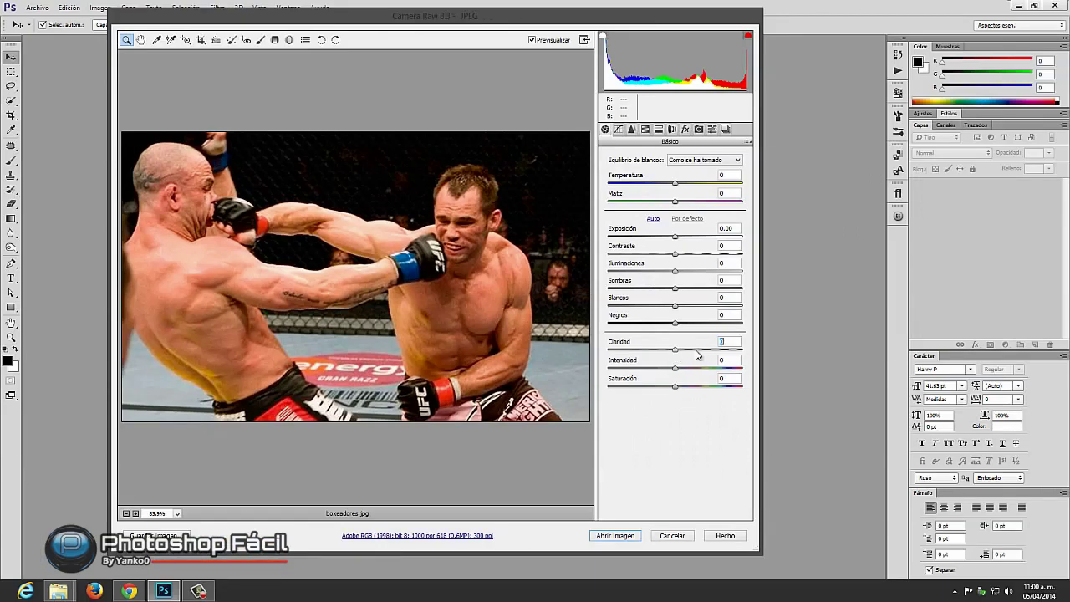
pyautogui.click(743, 351)
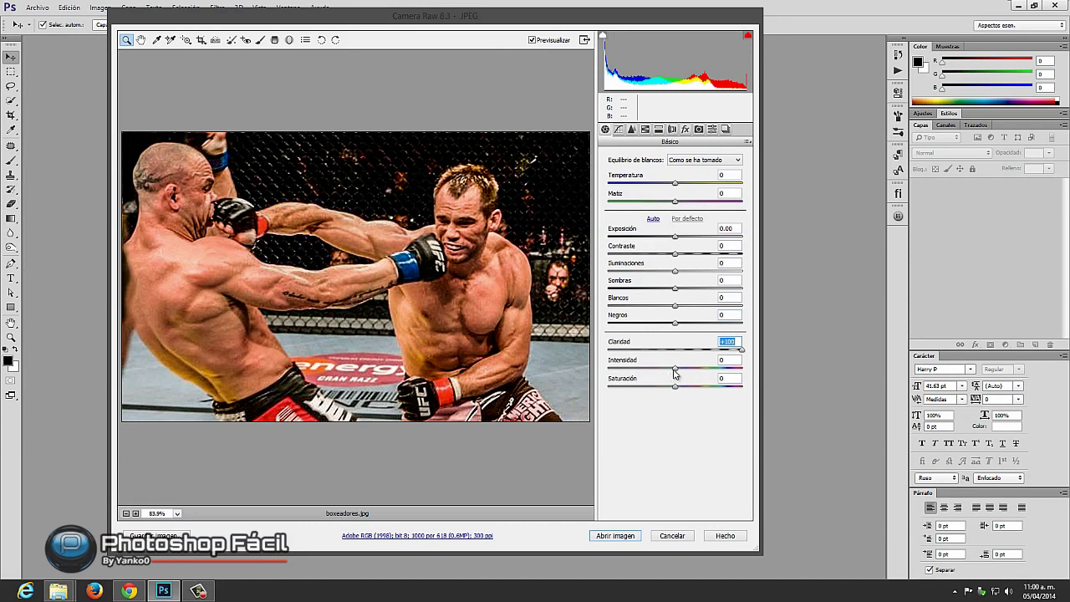
pyautogui.moveTo(675, 369); pyautogui.dragTo(642, 370)
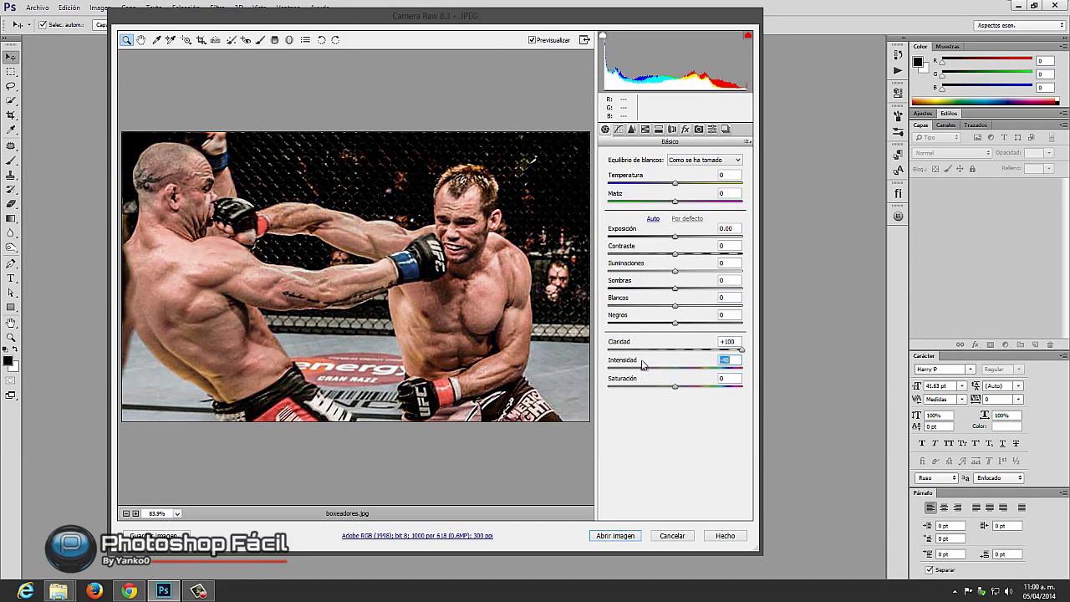
pyautogui.moveTo(675, 253)
pyautogui.mouseDown()
pyautogui.moveTo(699, 253)
pyautogui.moveTo(693, 272)
pyautogui.moveTo(658, 289)
pyautogui.moveTo(693, 306)
pyautogui.moveTo(659, 327)
pyautogui.mouseUp()
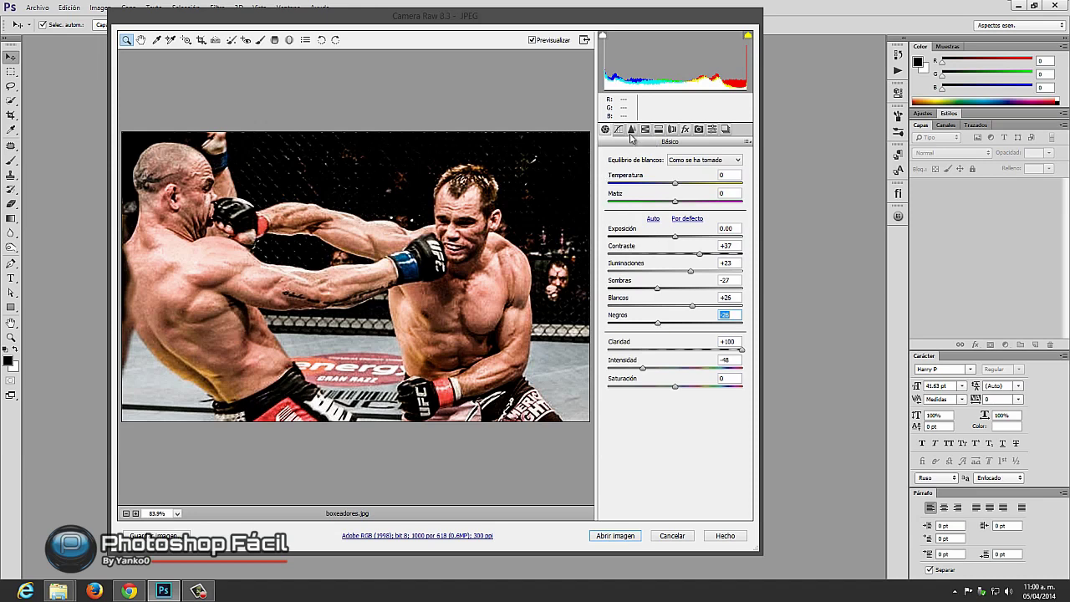
pyautogui.click(631, 130)
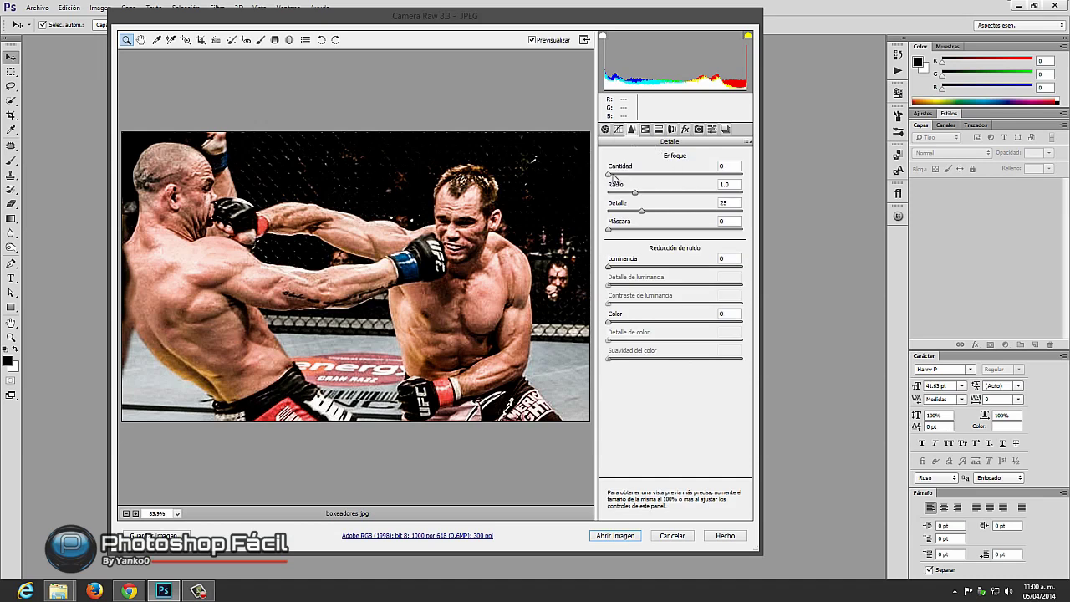
pyautogui.moveTo(608, 174); pyautogui.dragTo(647, 183)
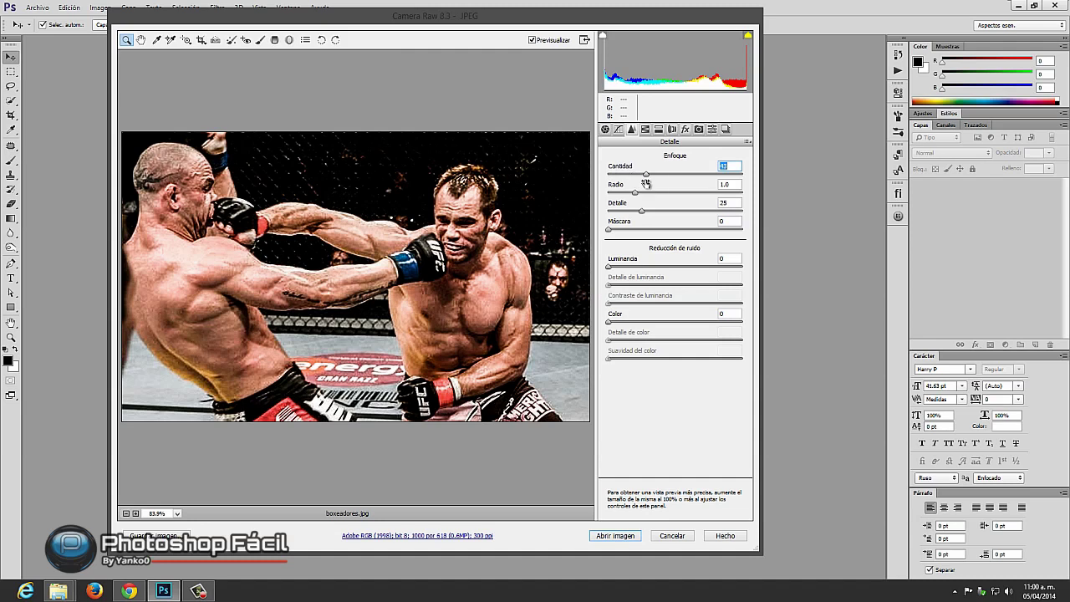
pyautogui.press('alt')
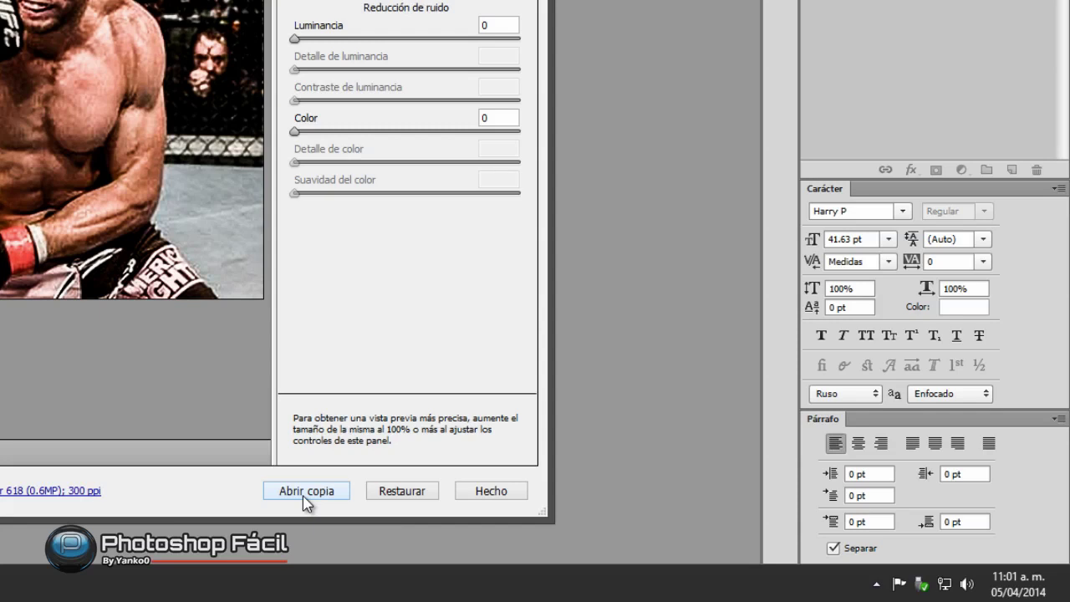
# - Open the Camera Raw result as a copy and duplicate the background layer
pyautogui.press('alt')
pyautogui.click(305, 493)
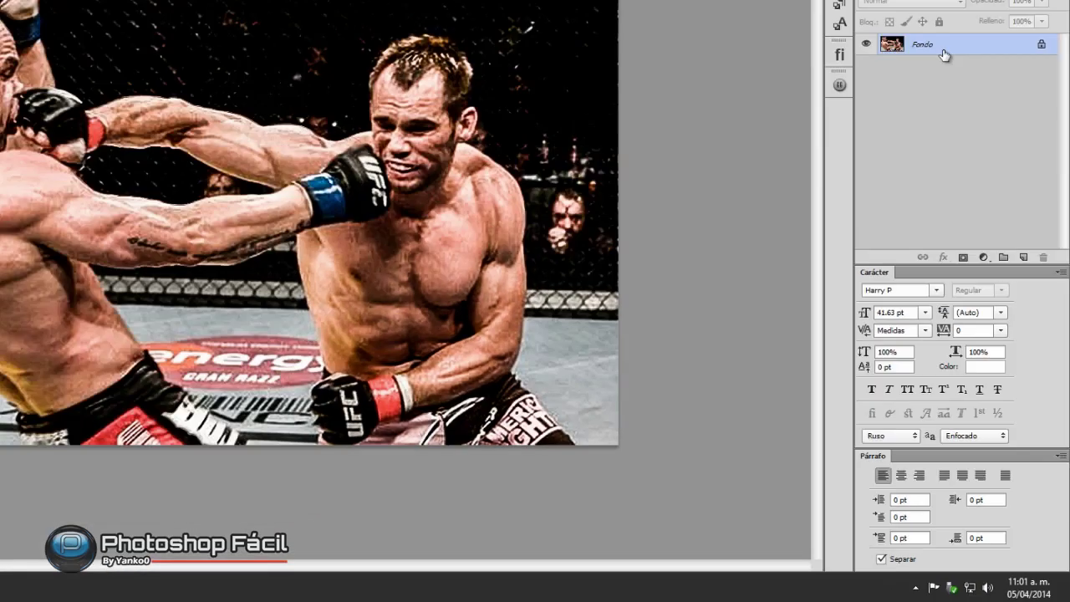
pyautogui.hotkey('ctrl', 'j')
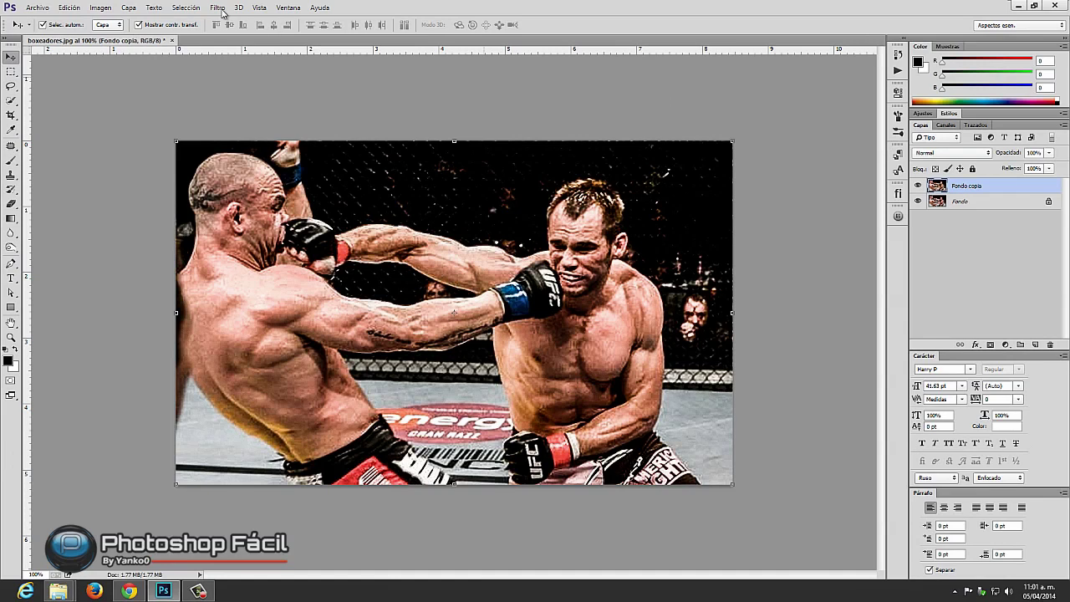
# - Apply Topaz Adjust's Neutralizer preset to the copy layer and set its opacity to about 50%
pyautogui.click(219, 8)
pyautogui.moveTo(251, 252)
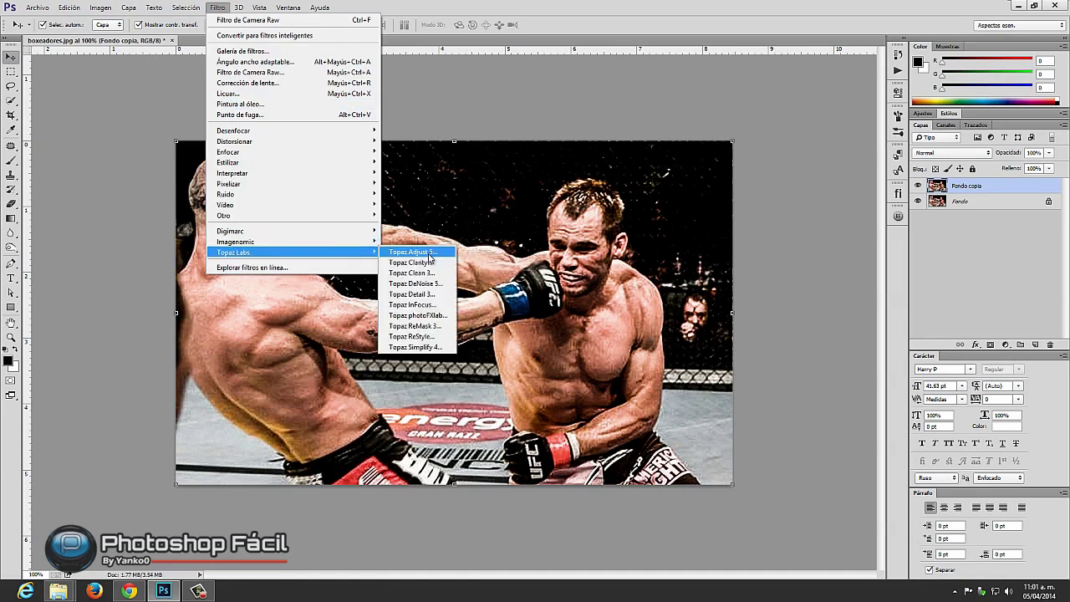
pyautogui.click(430, 256)
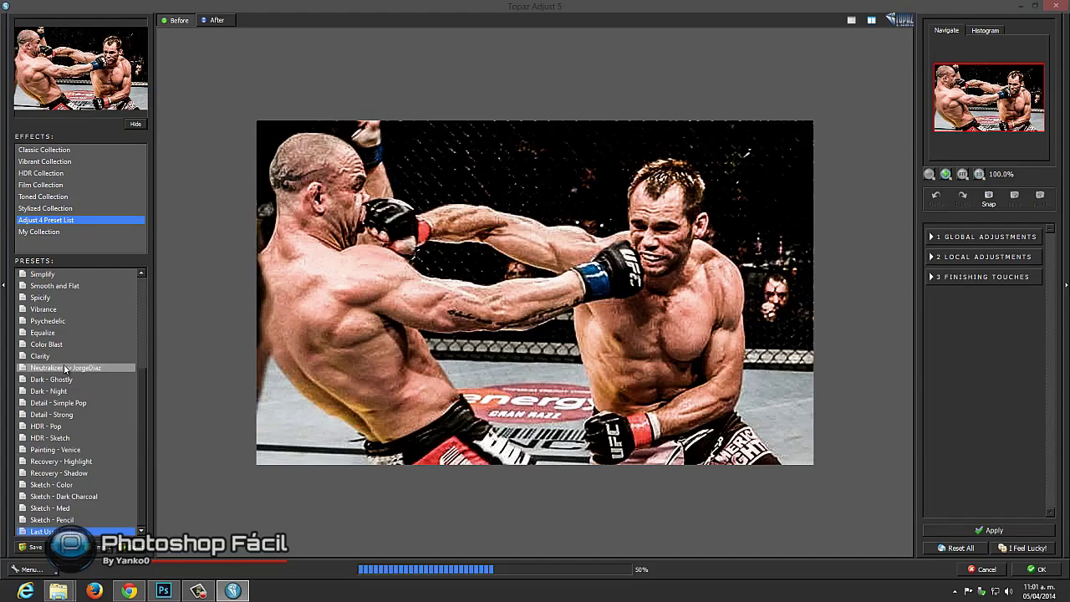
pyautogui.click(65, 368)
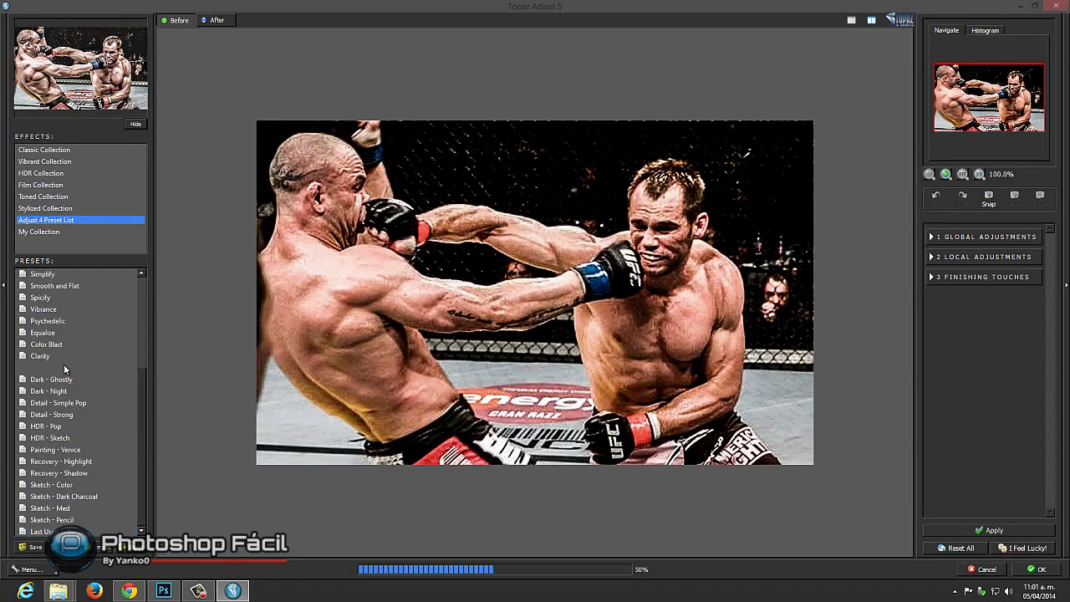
pyautogui.click(1015, 549)
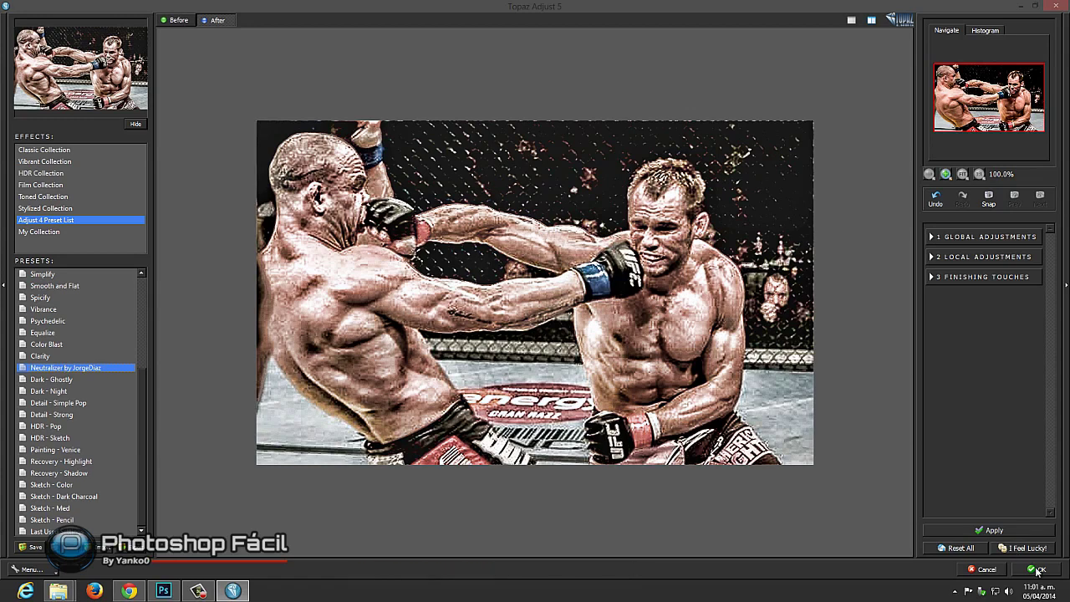
pyautogui.click(1037, 569)
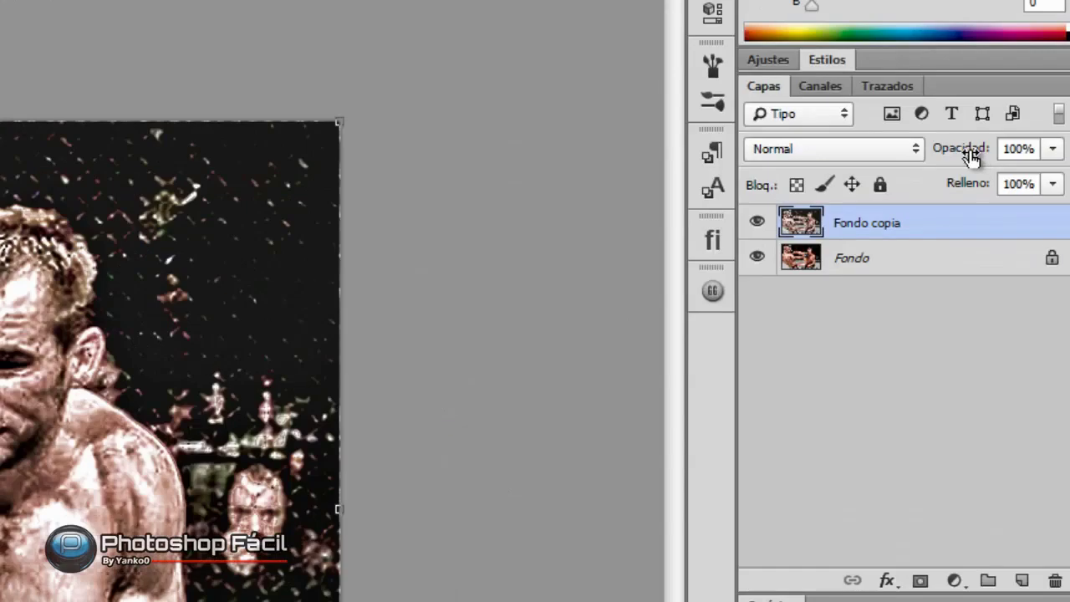
pyautogui.moveTo(949, 164); pyautogui.dragTo(908, 172)
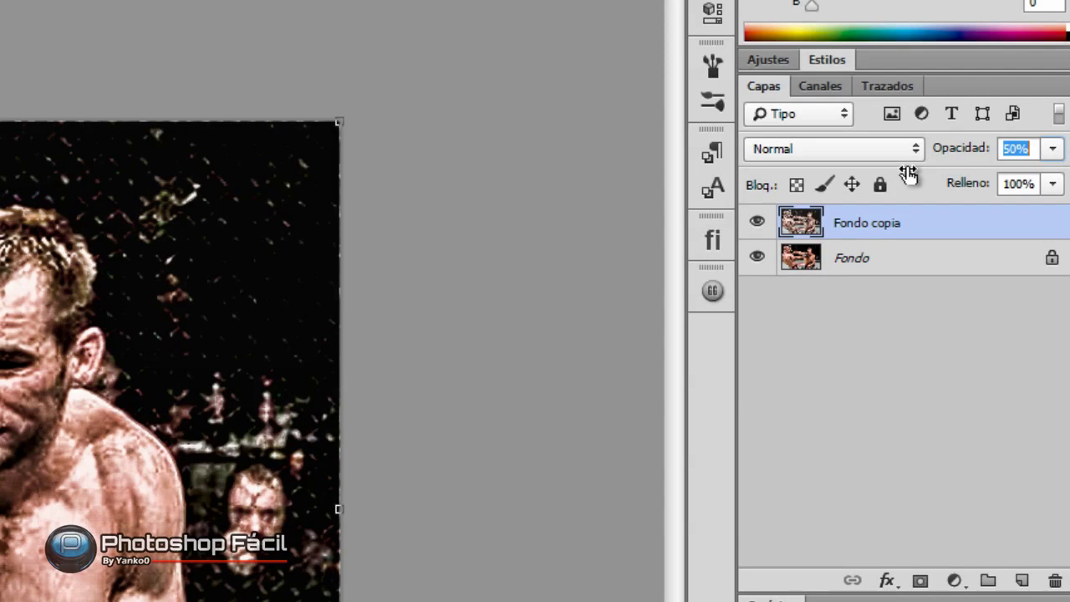
pyautogui.click(375, 287)
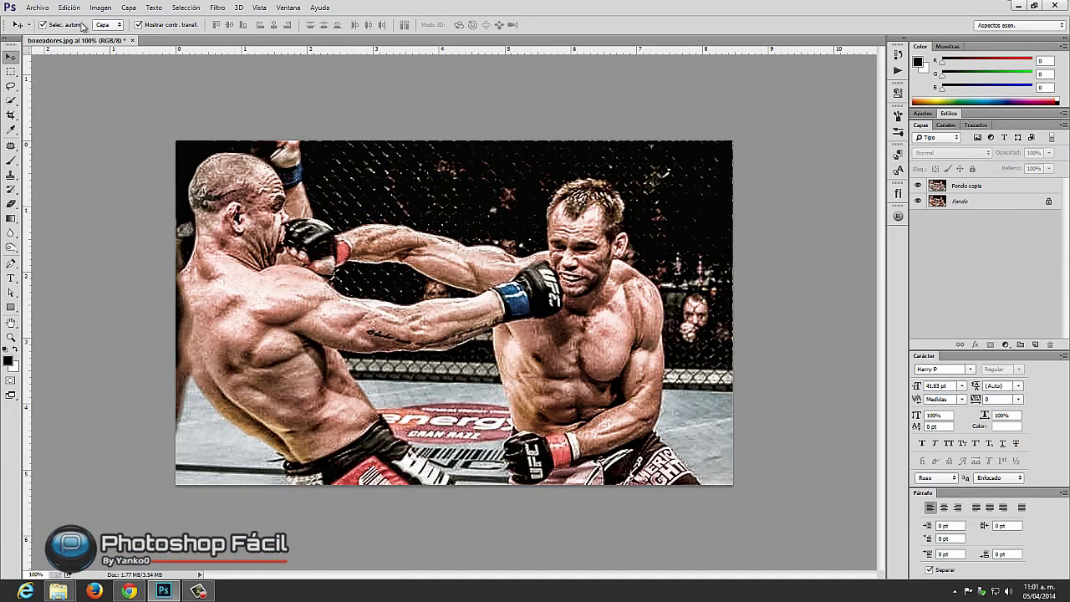
# - Save the image as a maximum-quality JPEG named 'boxeadores efecto'
pyautogui.click(39, 7)
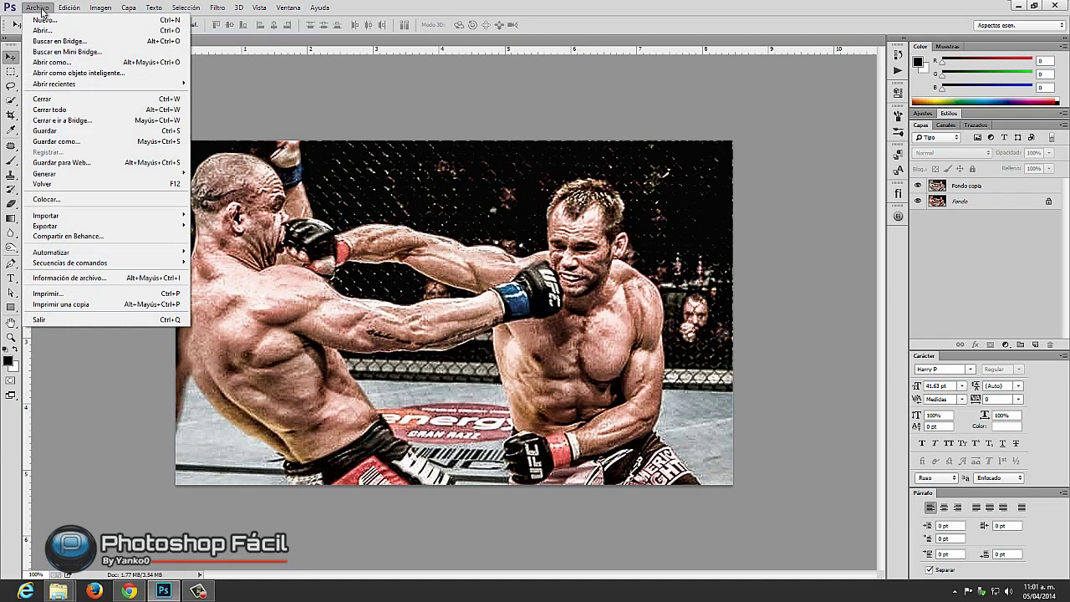
pyautogui.click(73, 143)
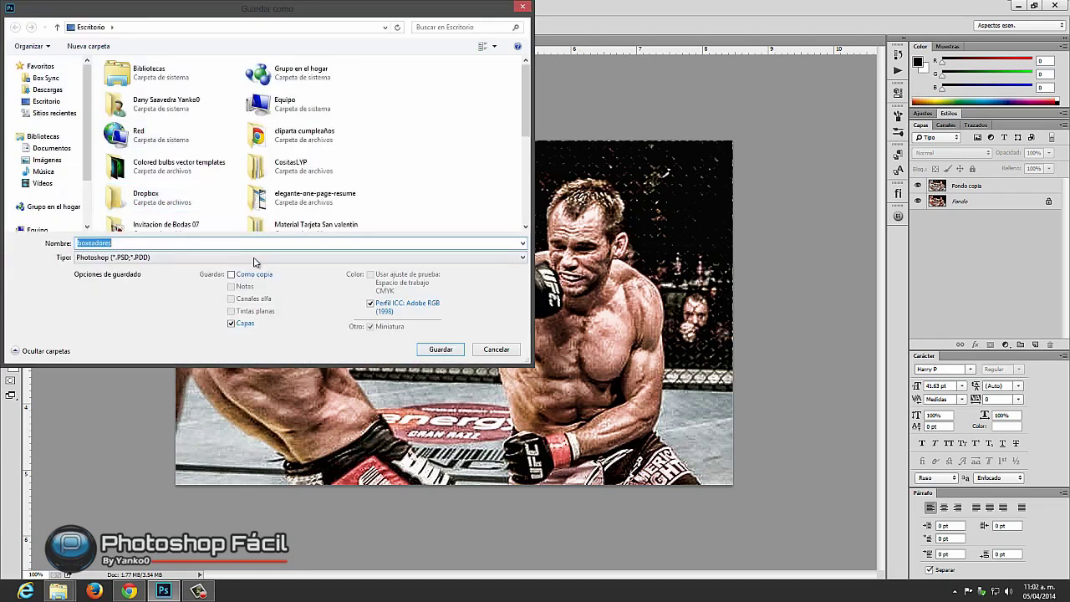
pyautogui.click(251, 258)
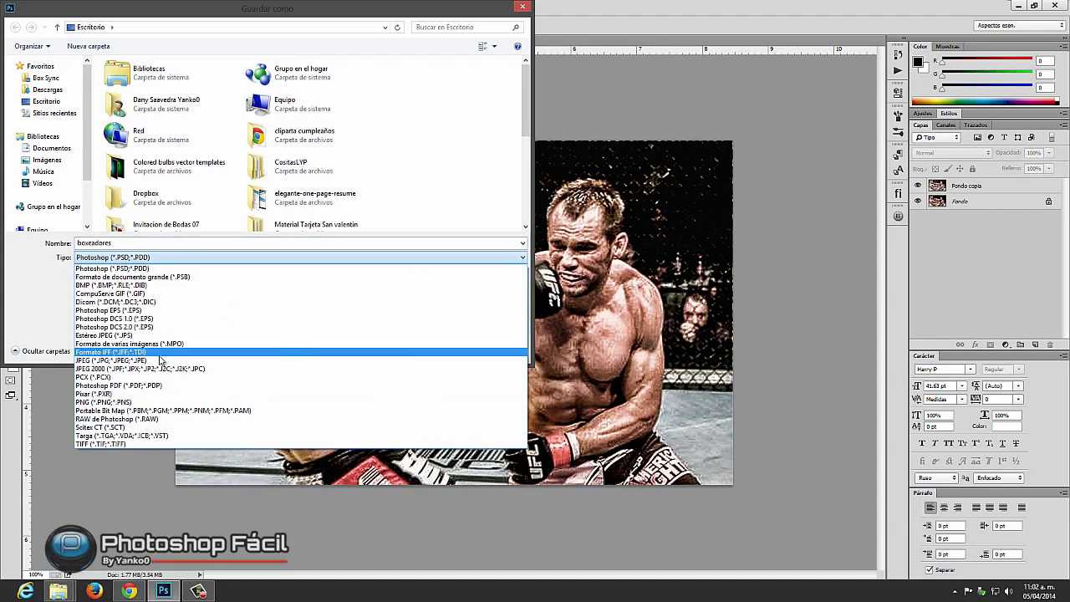
pyautogui.click(163, 360)
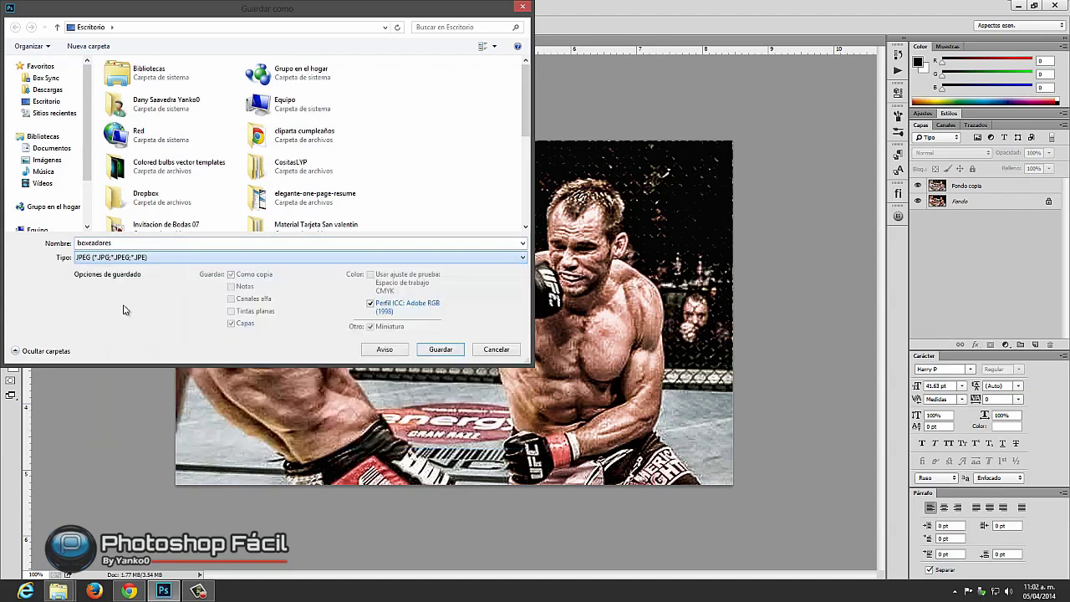
pyautogui.click(122, 242)
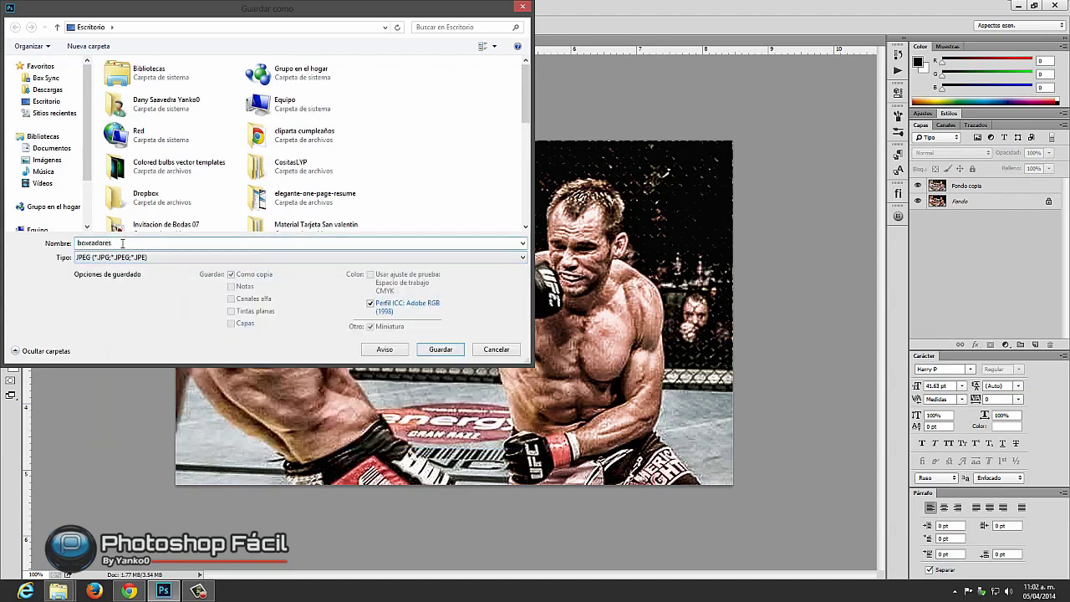
pyautogui.write('efecto')
pyautogui.press('Return')
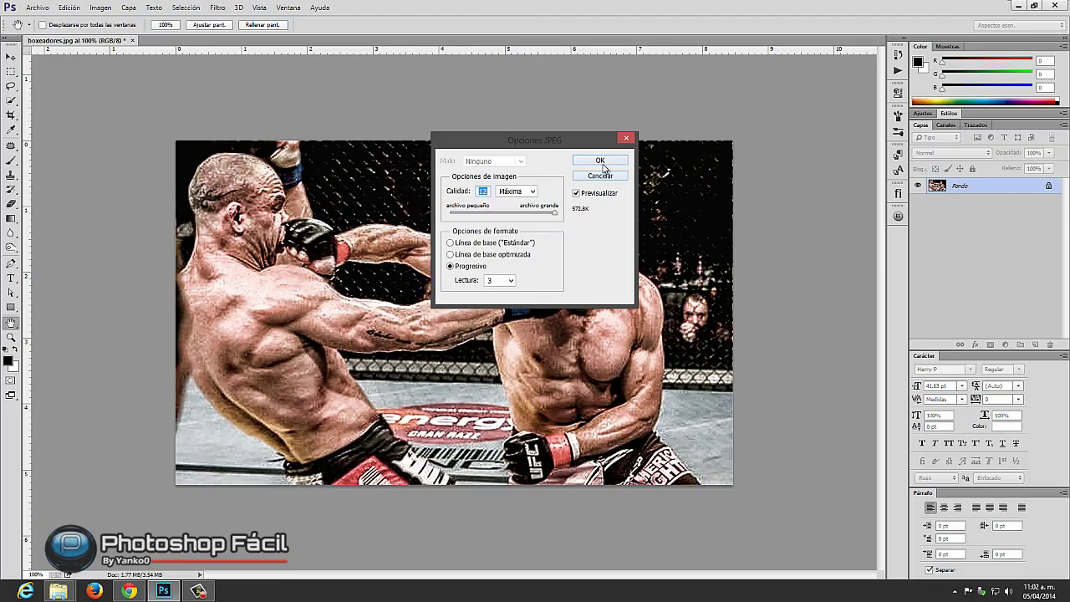
pyautogui.click(600, 160)
pyautogui.moveTo(134, 422); pyautogui.dragTo(664, 194)
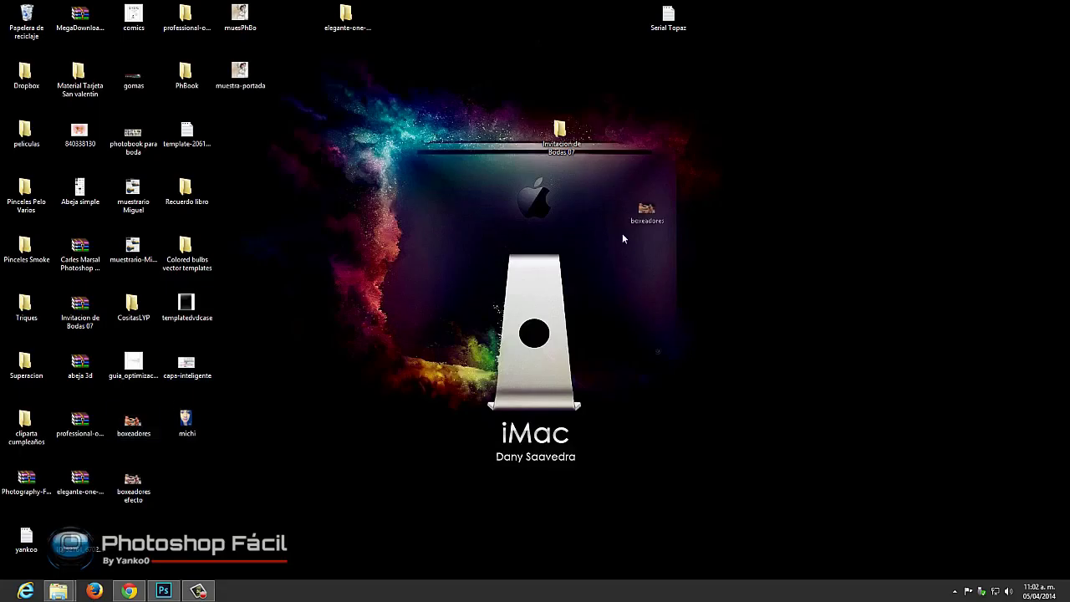
# - Arrange both boxeadores files side by side and view each in Windows Photo Viewer
pyautogui.moveTo(157, 468); pyautogui.dragTo(666, 219)
pyautogui.doubleClick(722, 194)
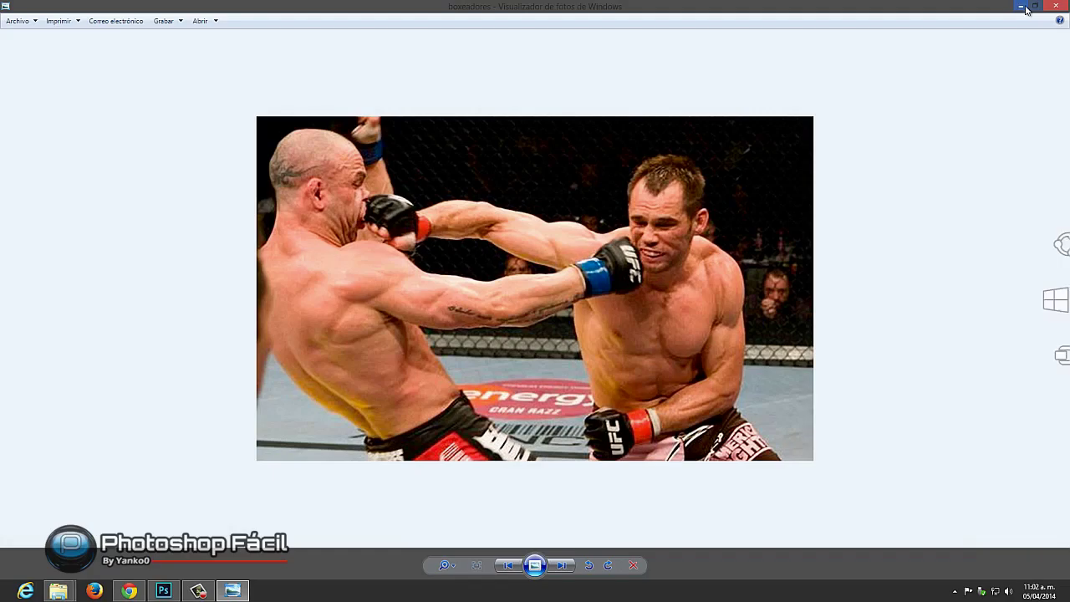
pyautogui.click(1015, 9)
pyautogui.click(720, 197)
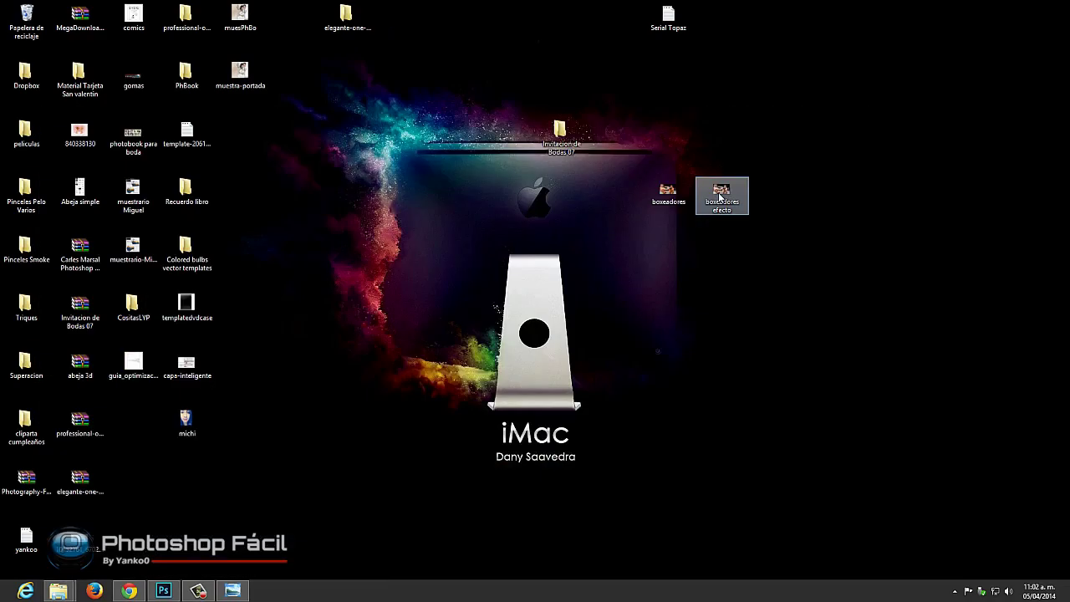
pyautogui.doubleClick(720, 198)
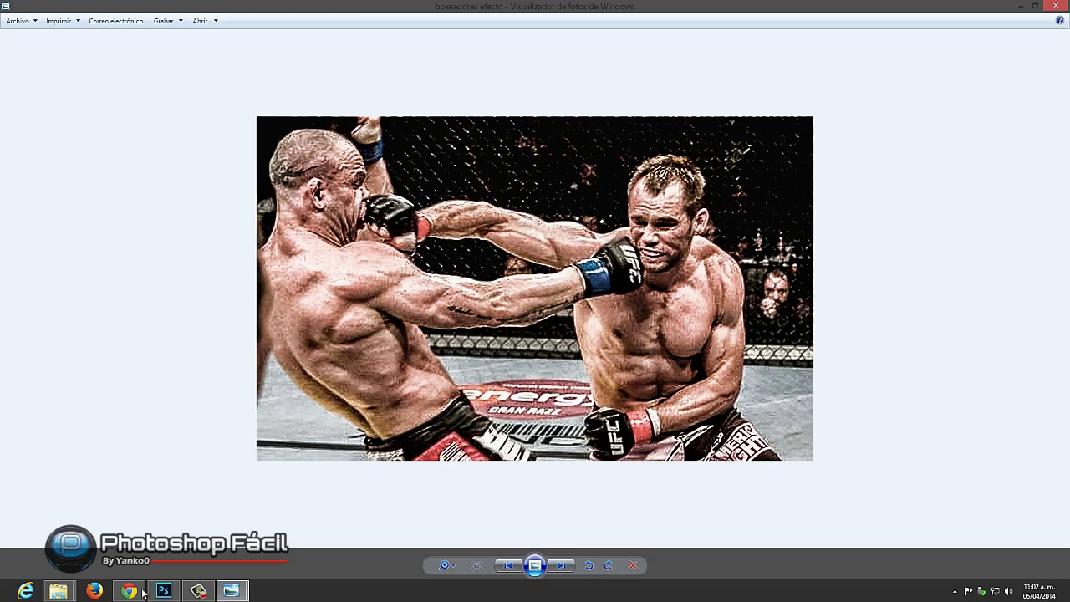
pyautogui.press('F11')
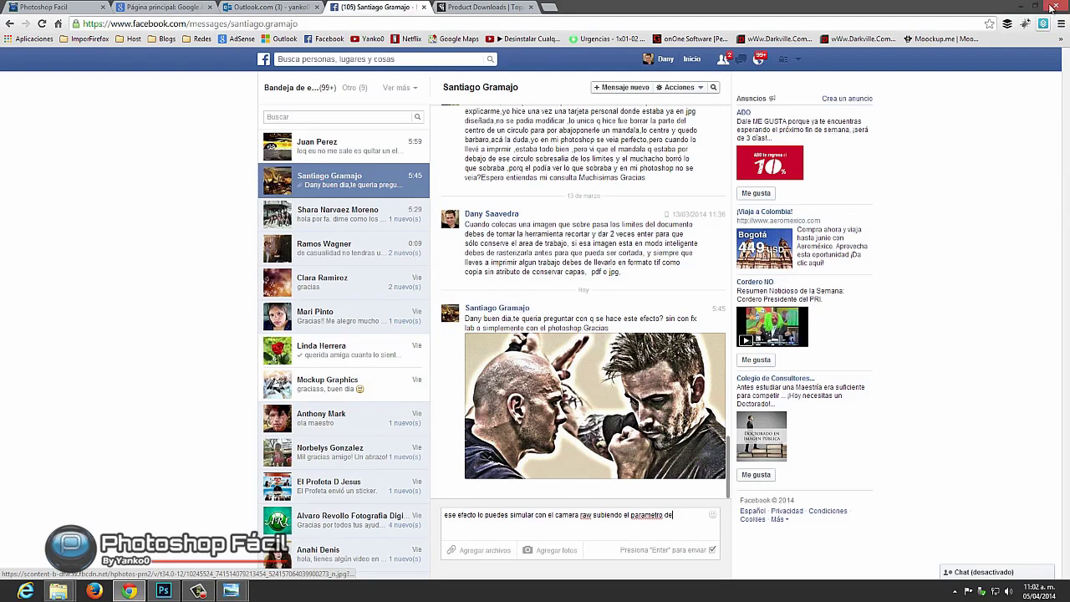
pyautogui.click(1024, 5)
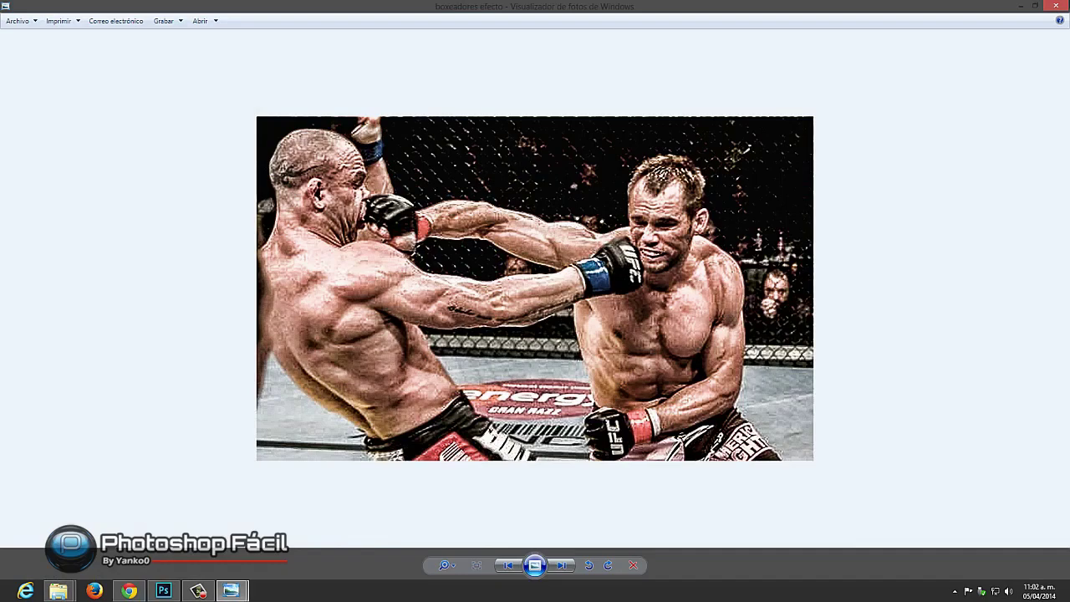
pyautogui.click(1021, 6)
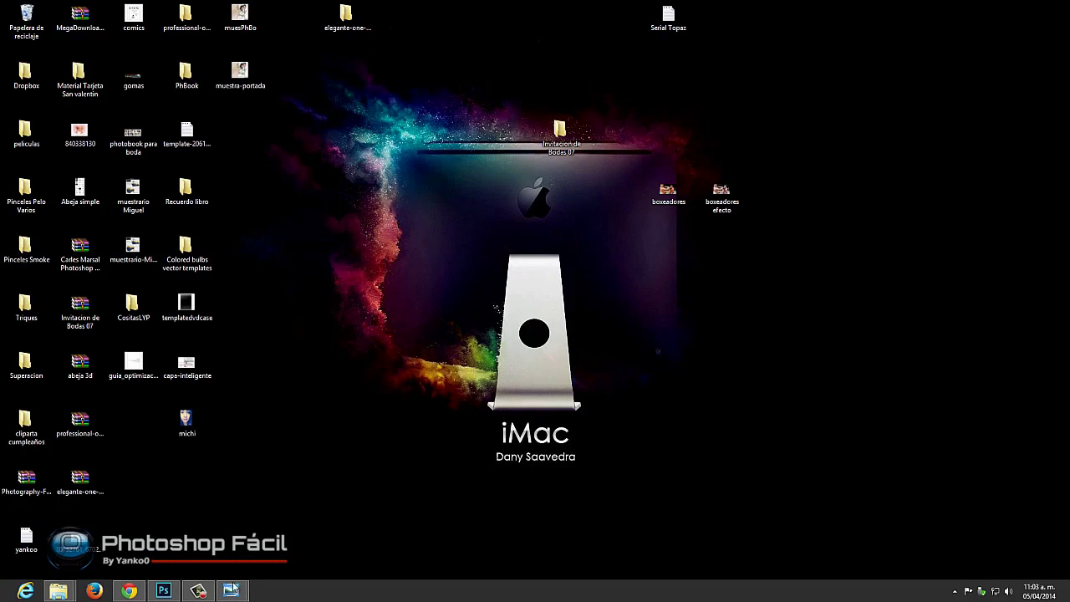
# - Switch back to the Photoshop document from the taskbar
pyautogui.click(163, 591)
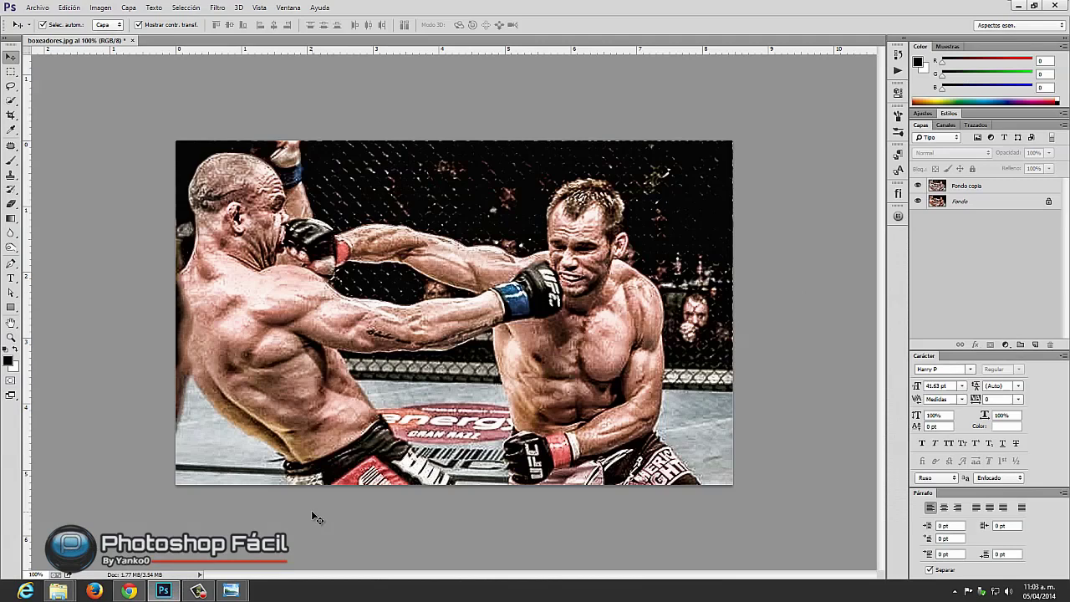